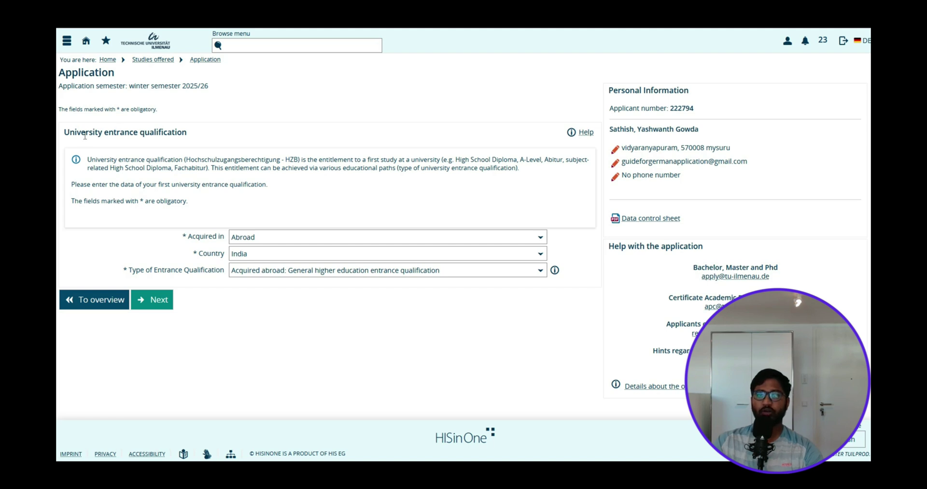
- Set the university entrance qualification as acquired abroad and continue to the next application page
{"action": "left_click_drag", "start_coordinate": [81, 133], "coordinate": [166, 136]}
{"action": "left_click", "coordinate": [158, 157]}
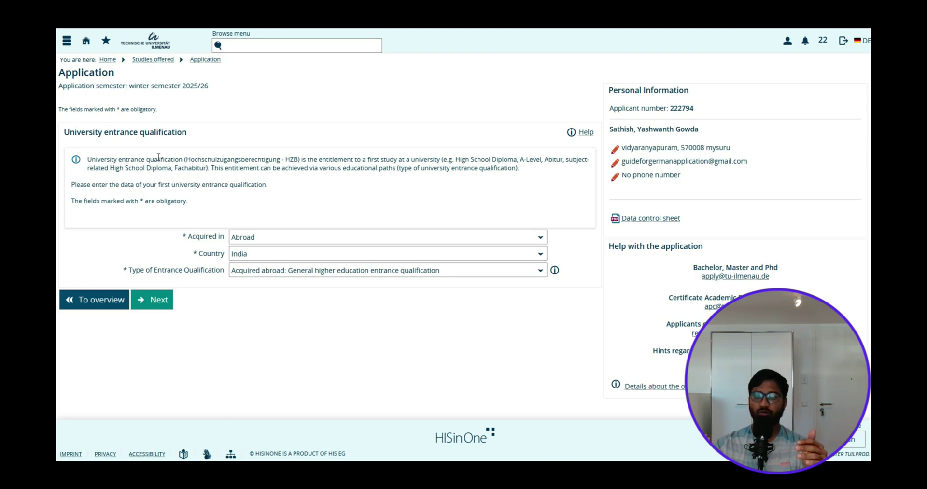
{"action": "left_click", "coordinate": [275, 236]}
{"action": "left_click", "coordinate": [271, 249]}
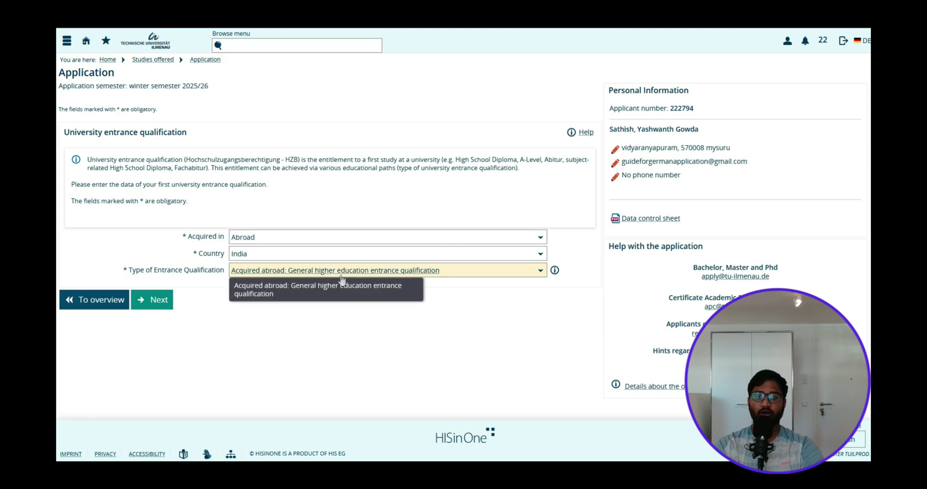
{"action": "left_click", "coordinate": [161, 301]}
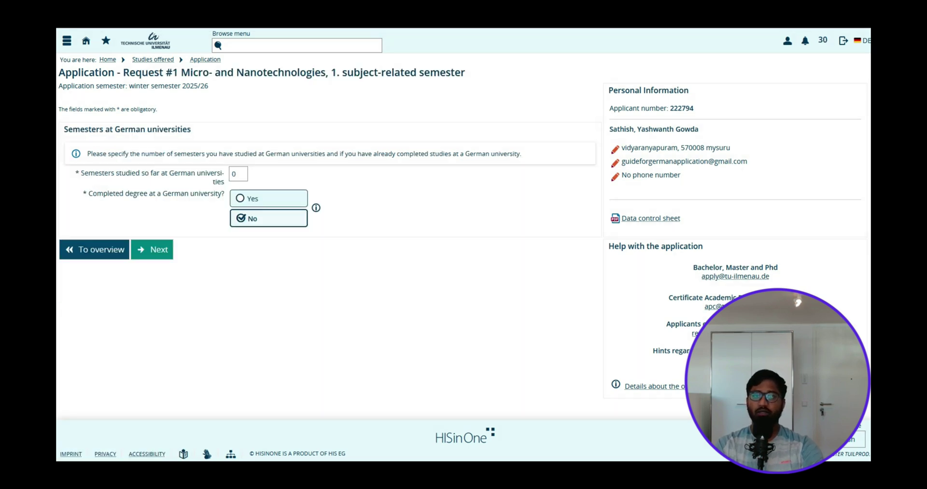
- Keep 0 semesters studied and no completed degree at German universities, and continue to the admission letter page
{"action": "left_click_drag", "start_coordinate": [64, 129], "coordinate": [195, 132]}
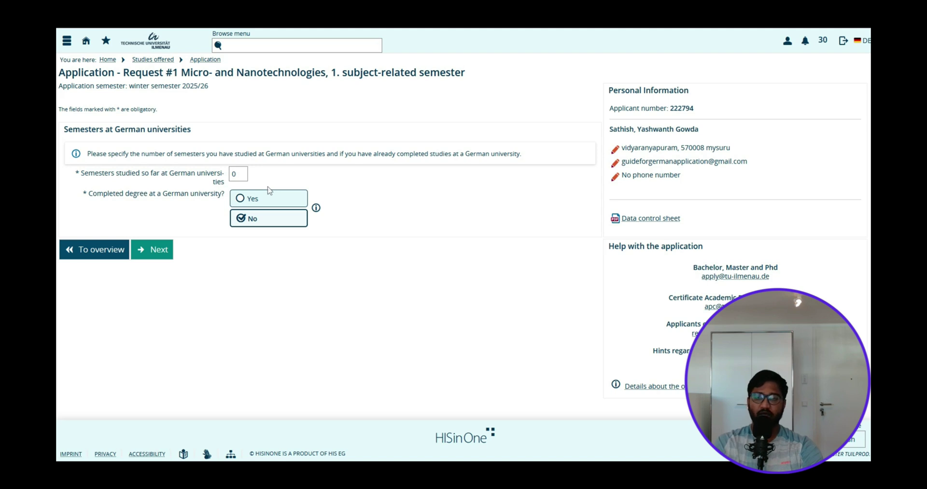
{"action": "left_click_drag", "start_coordinate": [192, 130], "coordinate": [61, 129]}
{"action": "left_click", "coordinate": [250, 141]}
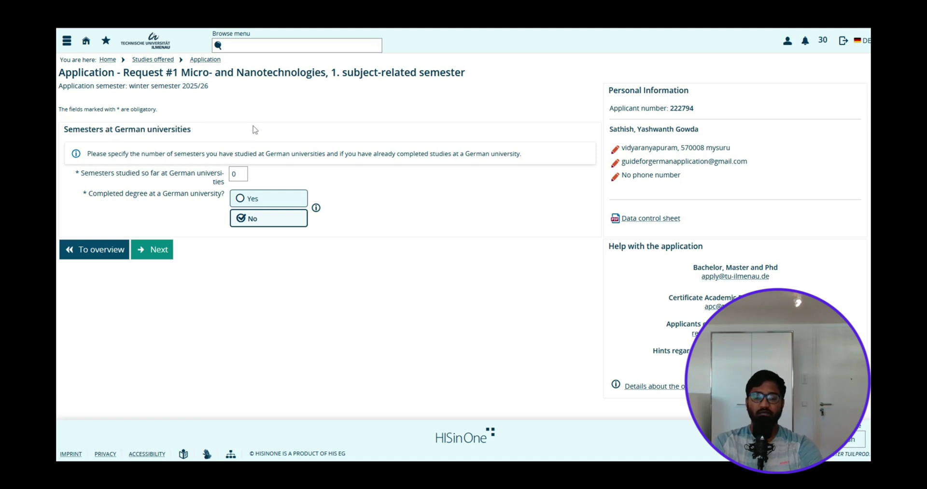
{"action": "left_click", "coordinate": [242, 174]}
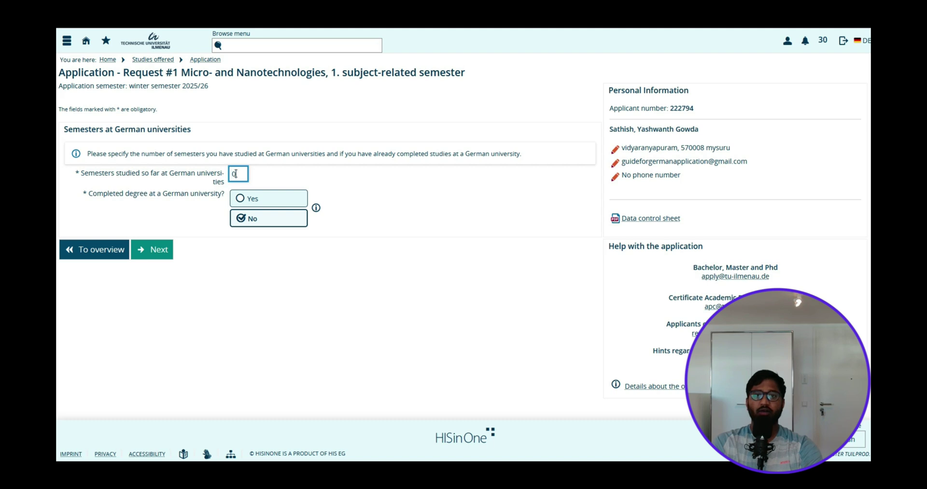
{"action": "left_click", "coordinate": [385, 181]}
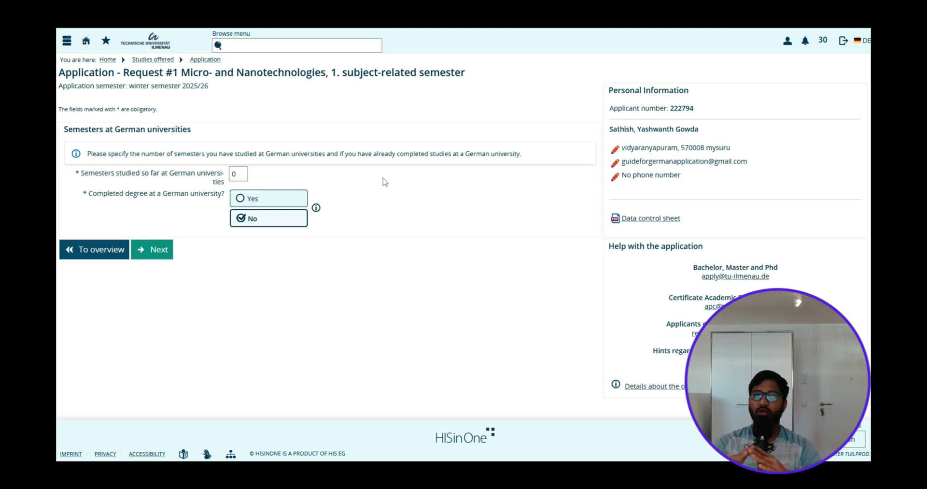
{"action": "left_click", "coordinate": [154, 244]}
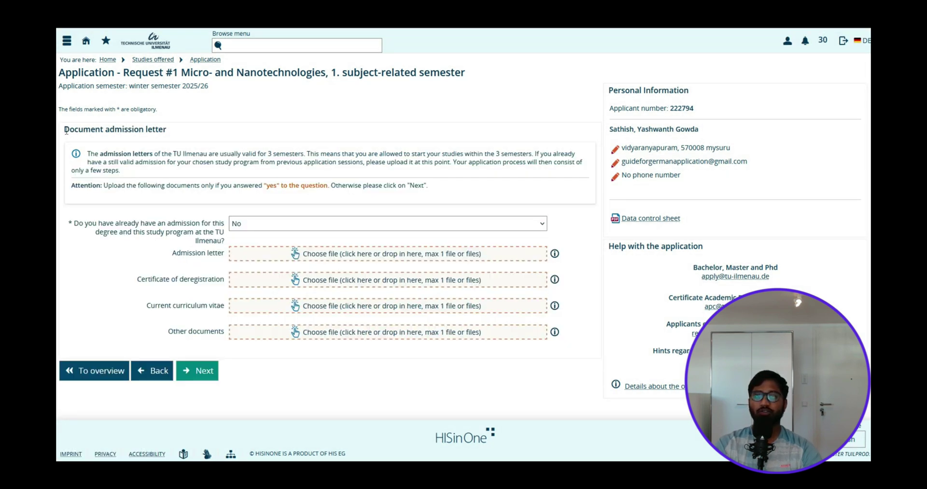
- Answer Yes to already having an admission for this study program and check the admission letter upload field
{"action": "left_click_drag", "start_coordinate": [66, 131], "coordinate": [180, 139]}
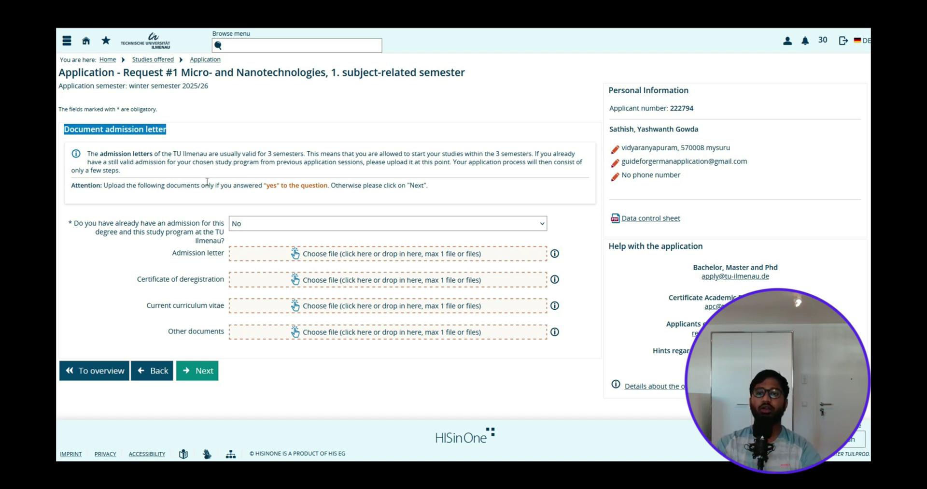
{"action": "left_click", "coordinate": [254, 221]}
{"action": "left_click", "coordinate": [255, 264]}
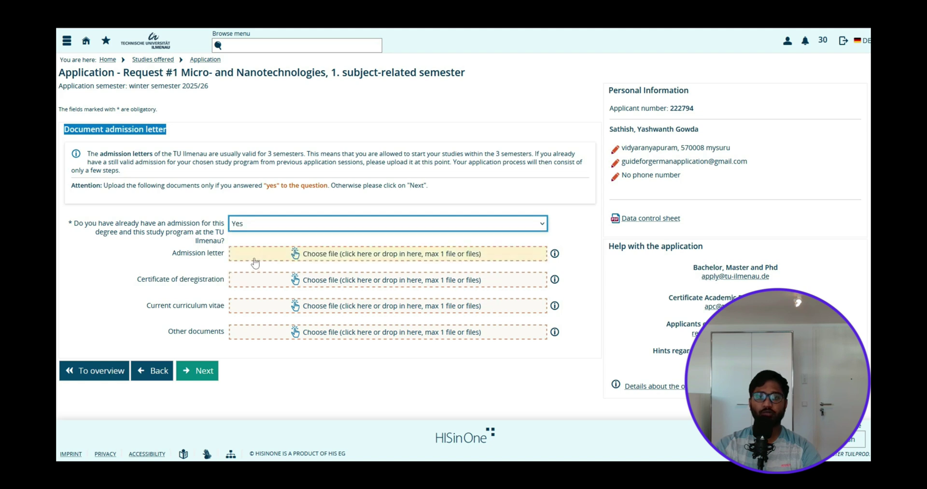
{"action": "left_click_drag", "start_coordinate": [174, 244], "coordinate": [229, 259]}
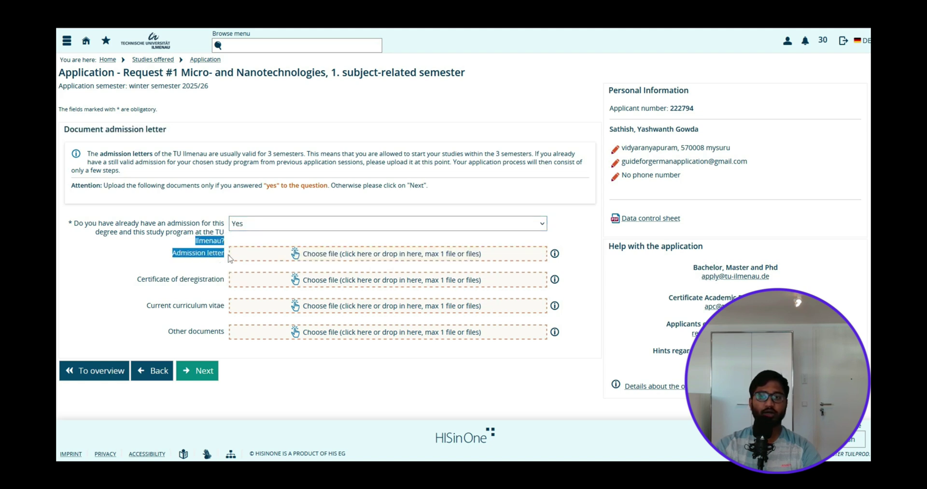
- Answer No to already having an admission for this study program and continue to the A-level and personal documents
{"action": "left_click", "coordinate": [259, 225]}
{"action": "left_click", "coordinate": [253, 276]}
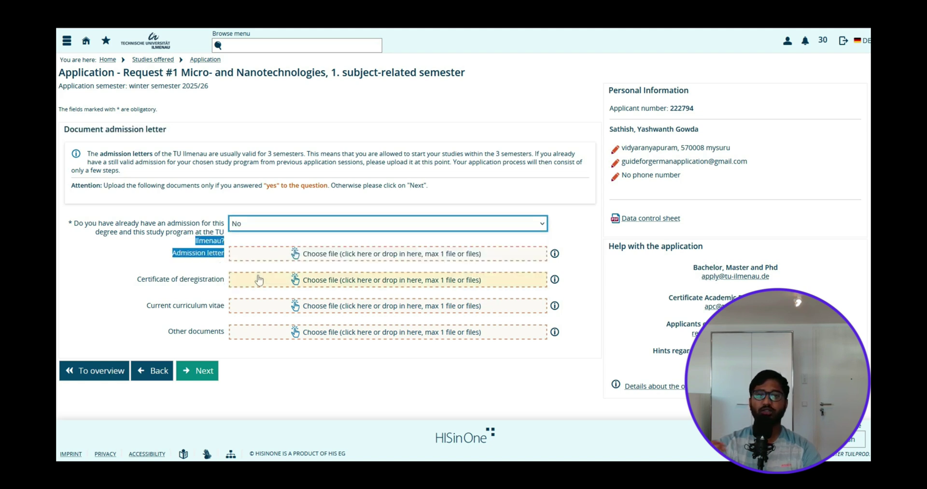
{"action": "left_click", "coordinate": [260, 247]}
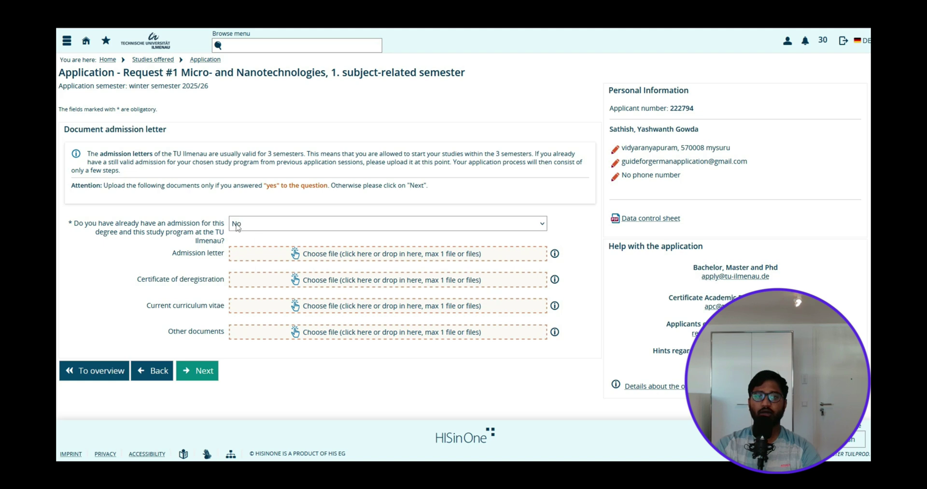
{"action": "left_click_drag", "start_coordinate": [77, 185], "coordinate": [286, 188]}
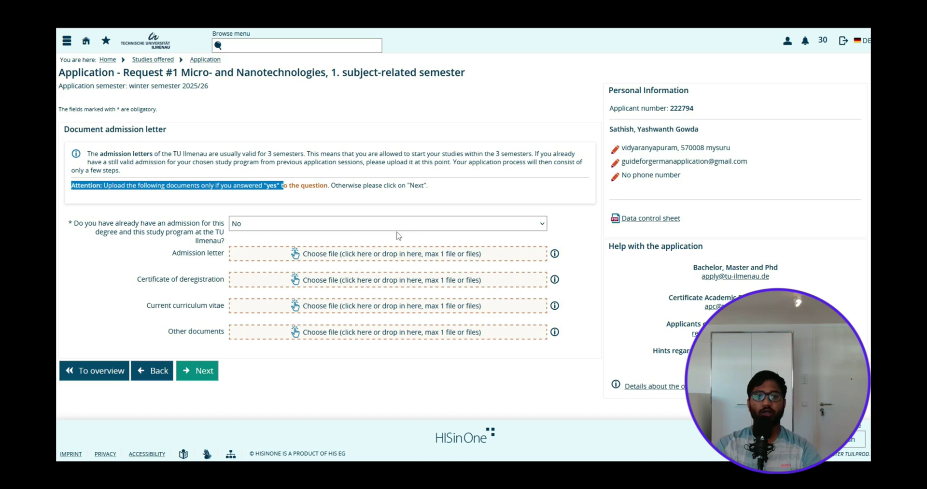
{"action": "left_click", "coordinate": [199, 372]}
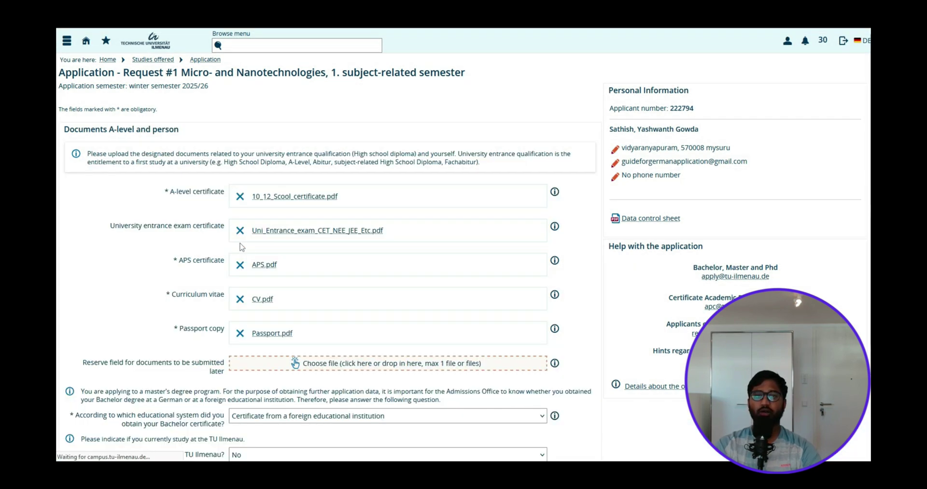
- Examine the upload instructions and the document fields for the A-level certificate, APS certificate, curriculum vitae and passport
{"action": "left_click_drag", "start_coordinate": [69, 129], "coordinate": [201, 135]}
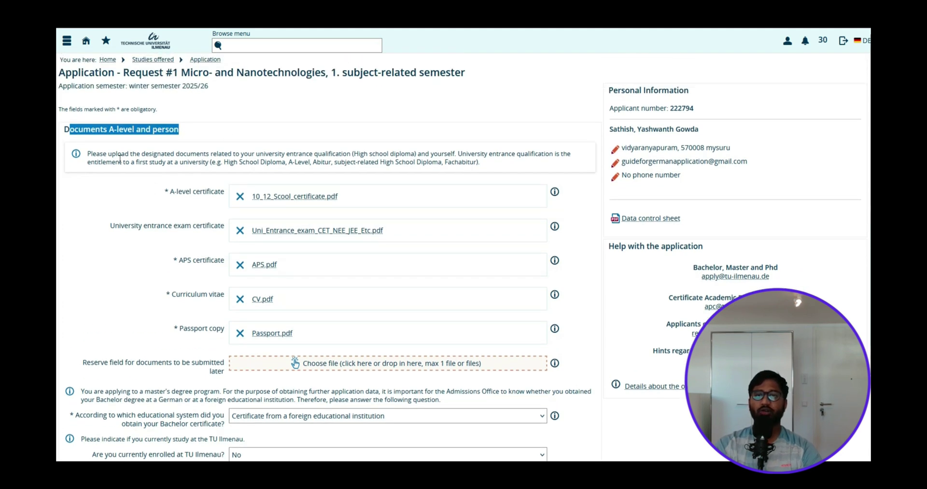
{"action": "left_click_drag", "start_coordinate": [119, 160], "coordinate": [479, 163]}
{"action": "left_click", "coordinate": [278, 173]}
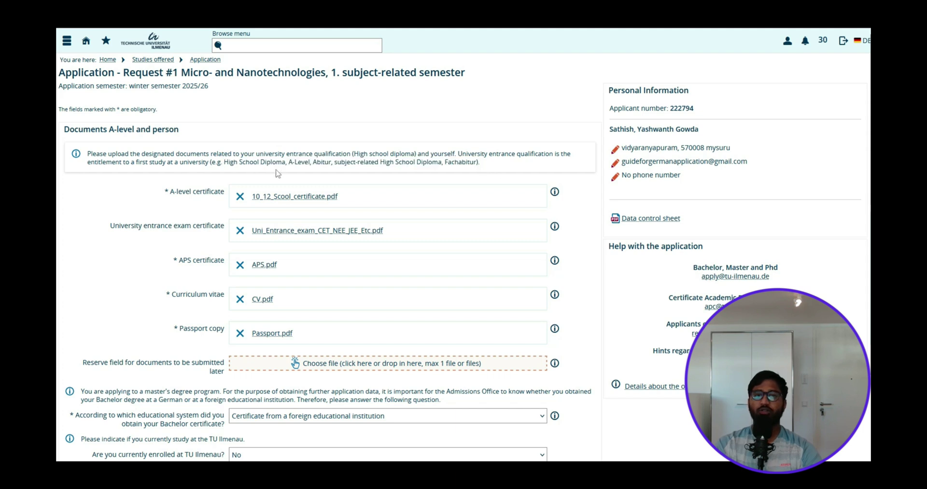
{"action": "left_click_drag", "start_coordinate": [286, 162], "coordinate": [340, 162]}
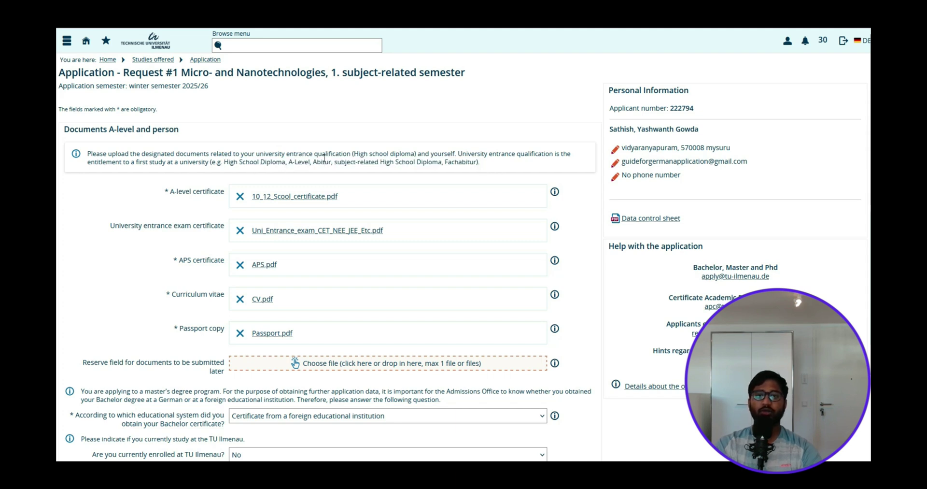
{"action": "double_click", "coordinate": [322, 162]}
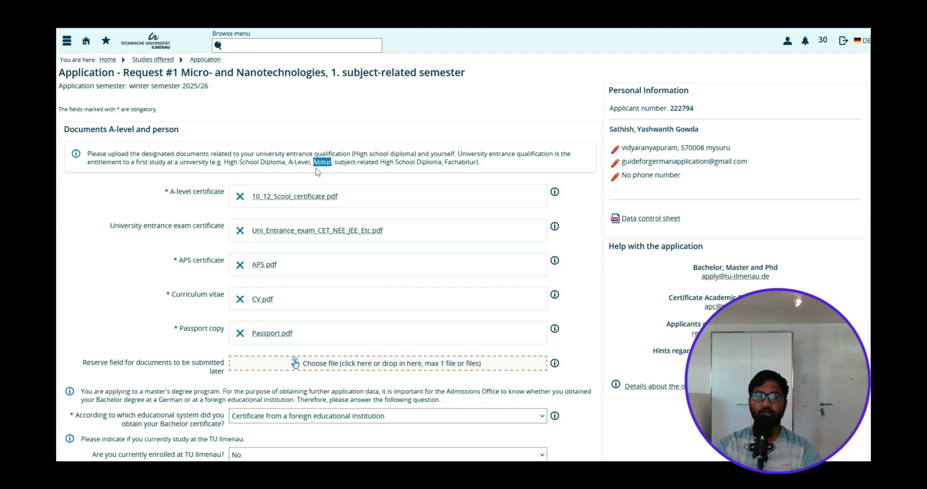
{"action": "left_click_drag", "start_coordinate": [218, 160], "coordinate": [290, 163]}
{"action": "left_click", "coordinate": [279, 185]}
{"action": "scroll", "coordinate": [279, 184], "scroll_direction": "down", "scroll_amount": 3}
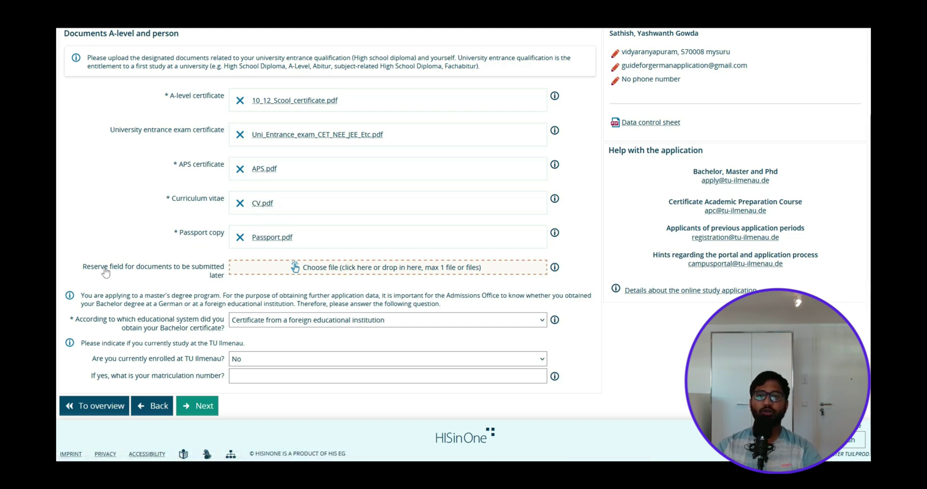
- Read the help text for the reserve document field, leave the field blank and continue to the study history page
{"action": "left_click", "coordinate": [554, 267]}
{"action": "left_click_drag", "start_coordinate": [71, 314], "coordinate": [471, 313]}
{"action": "left_click", "coordinate": [163, 314]}
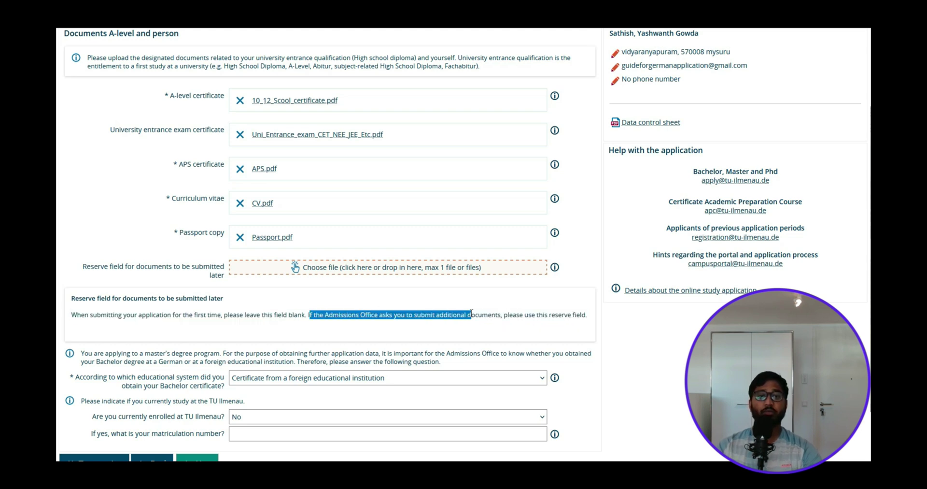
{"action": "left_click", "coordinate": [469, 324]}
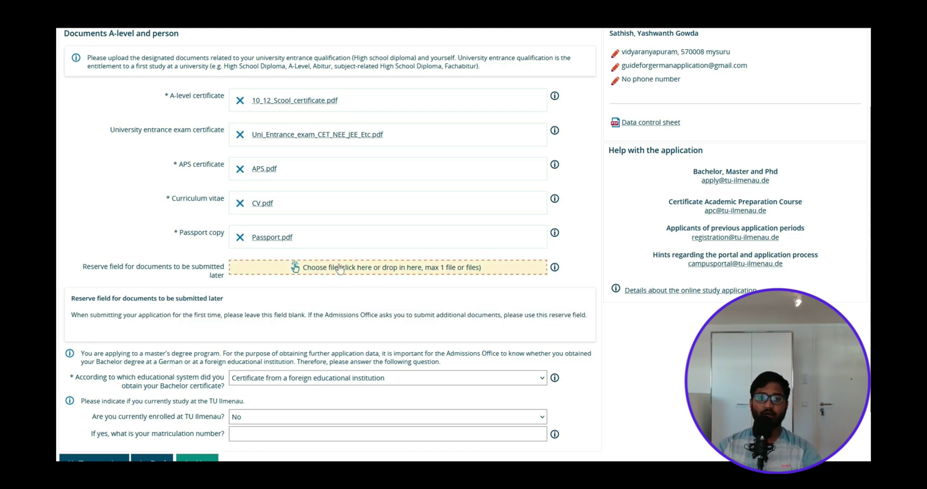
{"action": "left_click_drag", "start_coordinate": [502, 314], "coordinate": [532, 329]}
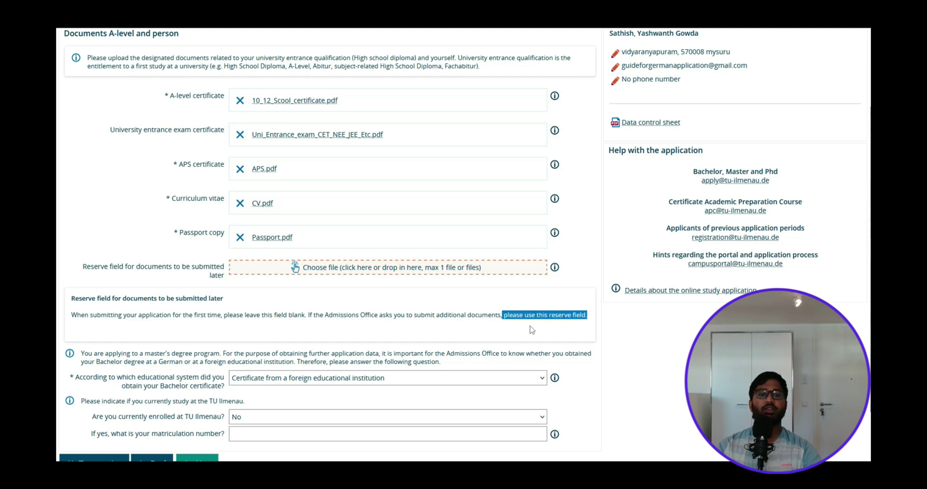
{"action": "left_click", "coordinate": [526, 314]}
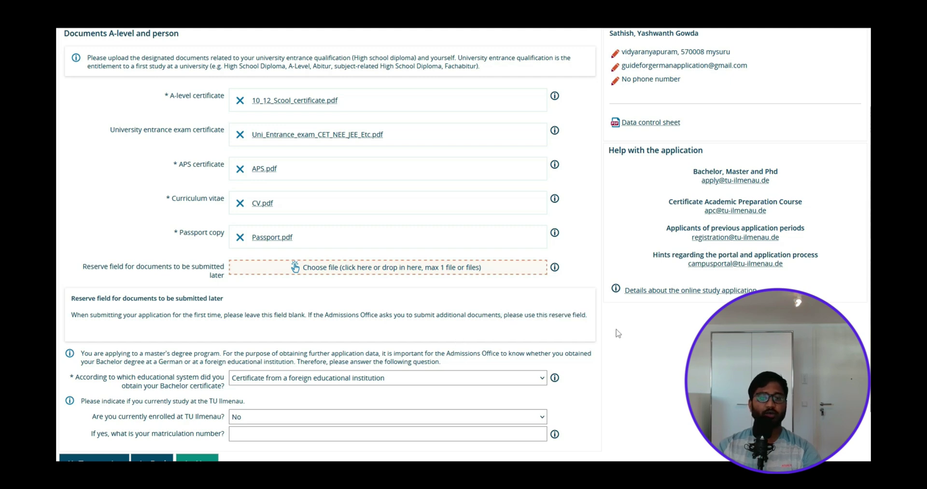
{"action": "scroll", "coordinate": [526, 314], "scroll_direction": "down", "scroll_amount": 1}
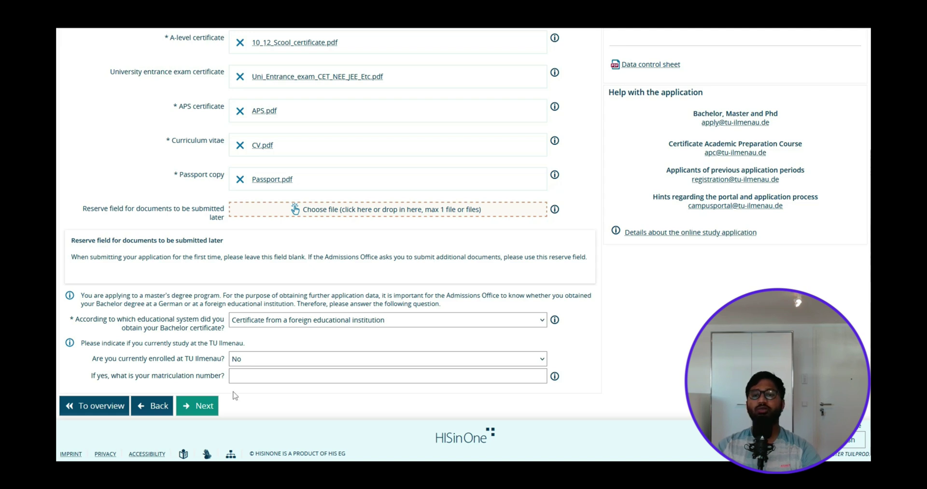
{"action": "left_click", "coordinate": [202, 408]}
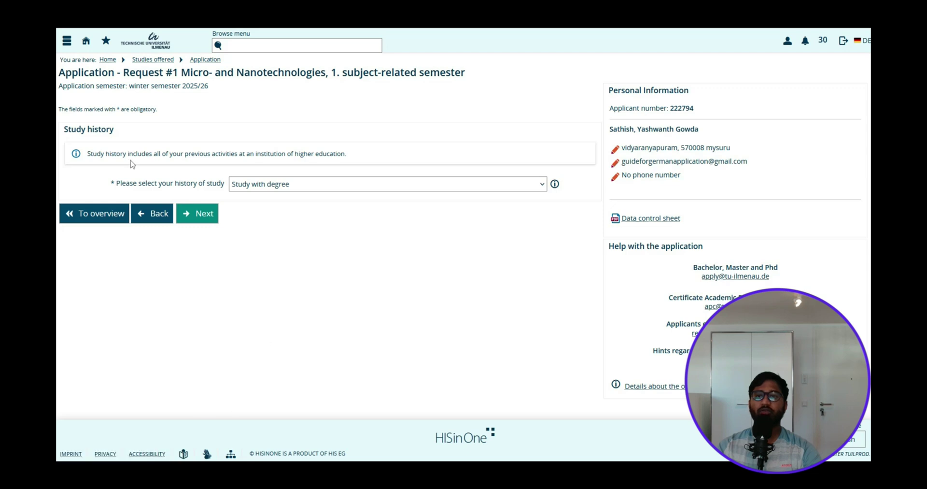
- Choose Study without a degree as the study history, read its note for Master's applicants and return to the selection
{"action": "left_click", "coordinate": [289, 189]}
{"action": "left_click", "coordinate": [288, 239]}
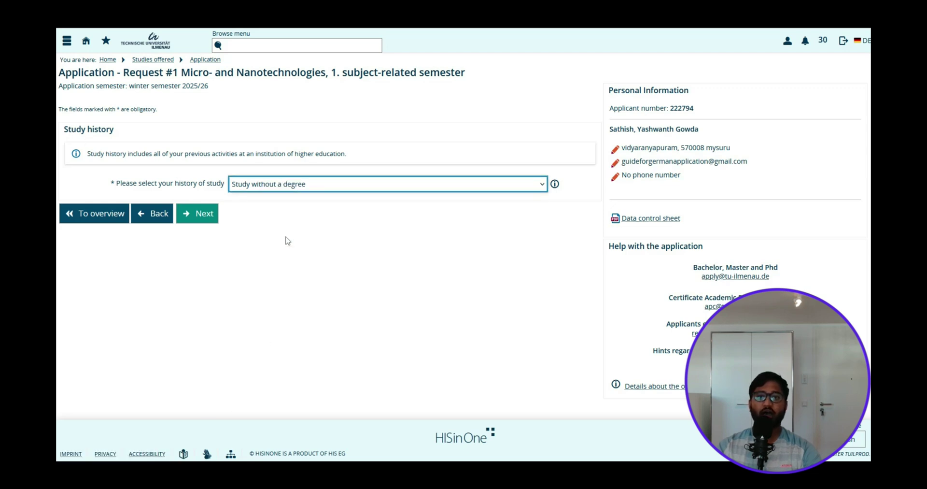
{"action": "left_click", "coordinate": [208, 221]}
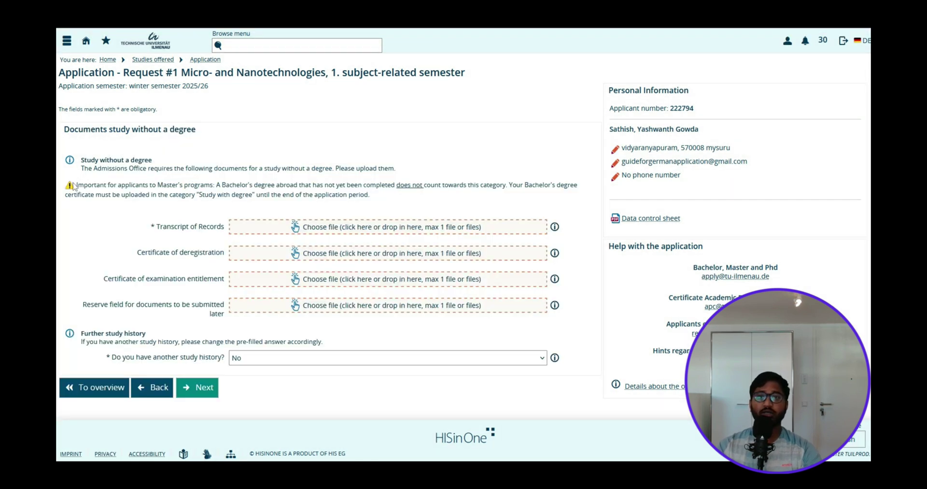
{"action": "left_click_drag", "start_coordinate": [77, 182], "coordinate": [380, 199]}
{"action": "left_click", "coordinate": [380, 199]}
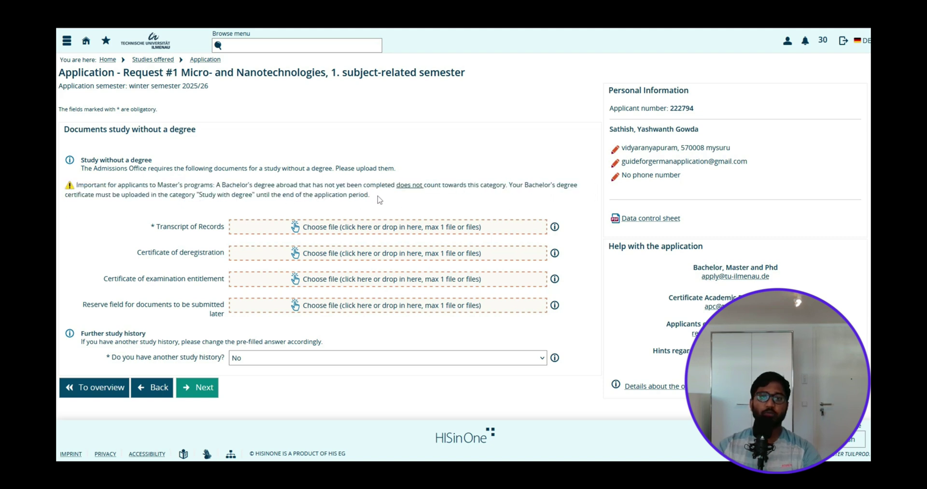
{"action": "left_click_drag", "start_coordinate": [508, 184], "coordinate": [512, 196]}
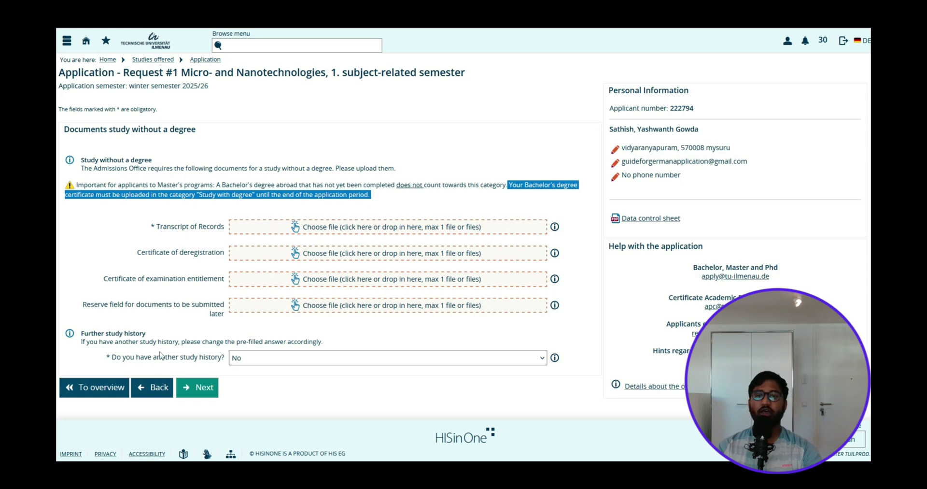
{"action": "left_click", "coordinate": [161, 390]}
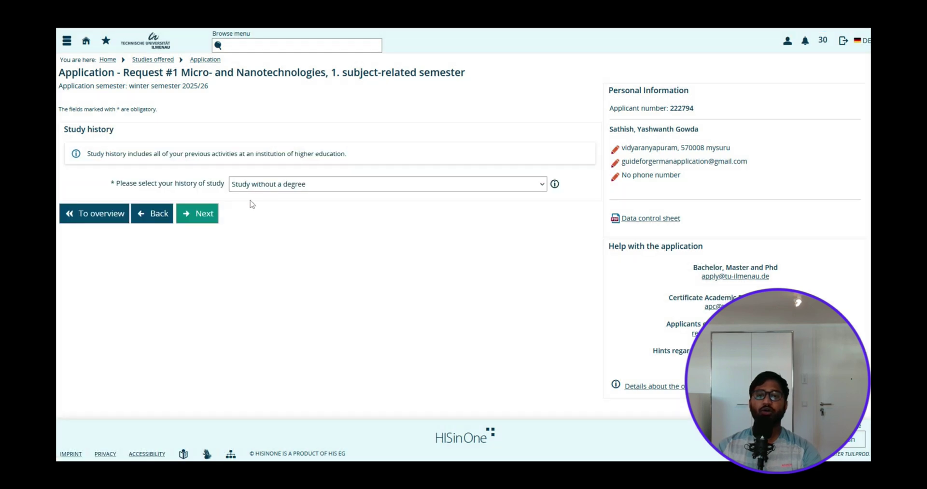
- Set the study history to Study with degree and continue to its documents page
{"action": "left_click", "coordinate": [272, 189]}
{"action": "left_click", "coordinate": [266, 226]}
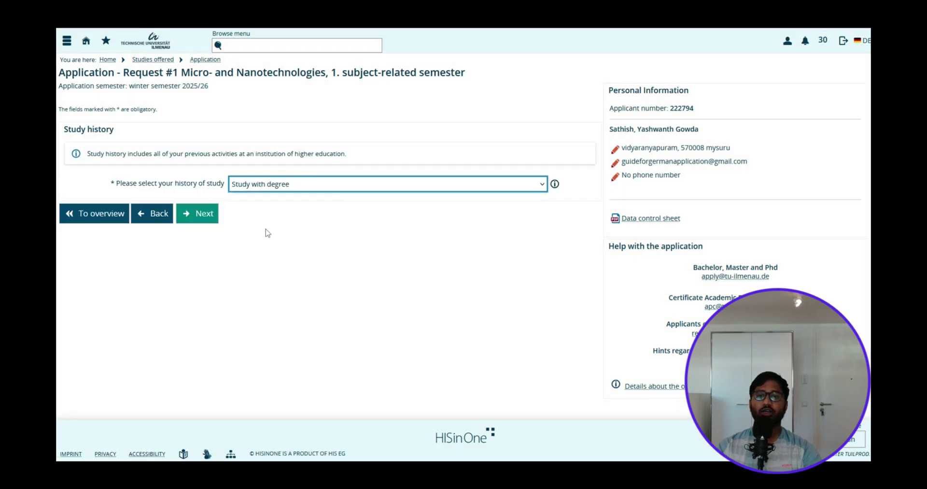
{"action": "left_click", "coordinate": [186, 213]}
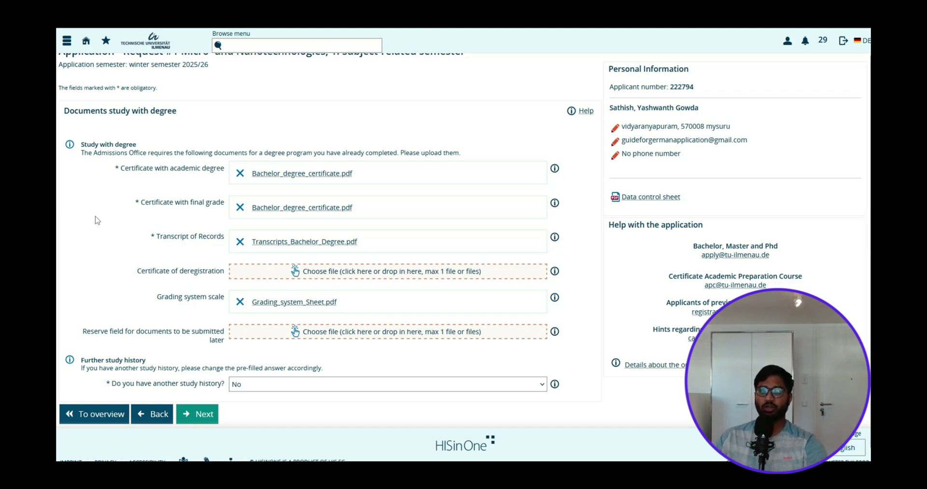
- Read the help text for the certificate of deregistration, leave that field blank and continue to the English language skills documents page
{"action": "scroll", "coordinate": [197, 176], "scroll_direction": "down", "scroll_amount": 1}
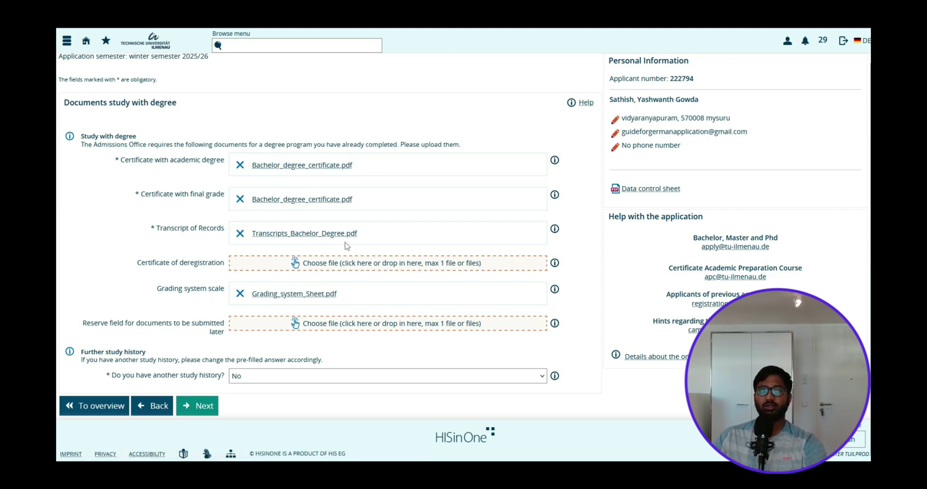
{"action": "left_click", "coordinate": [328, 234]}
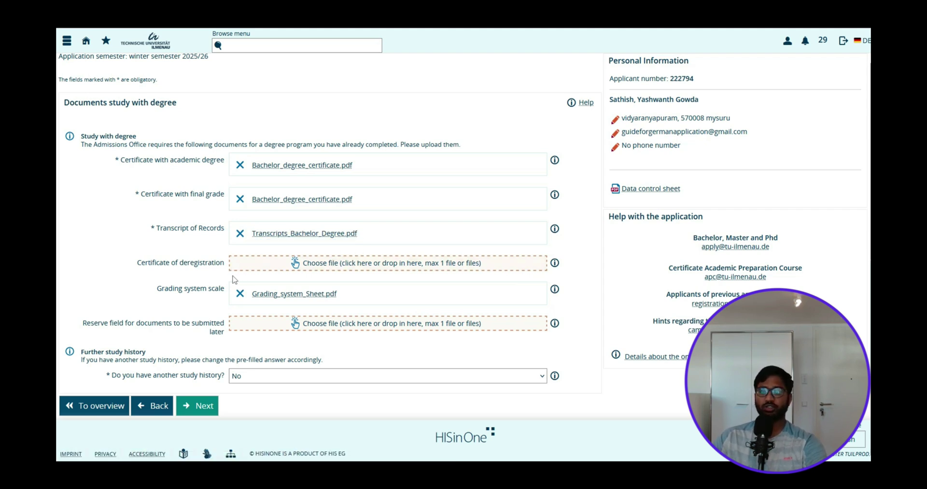
{"action": "left_click", "coordinate": [555, 262]}
{"action": "left_click_drag", "start_coordinate": [444, 310], "coordinate": [68, 304]}
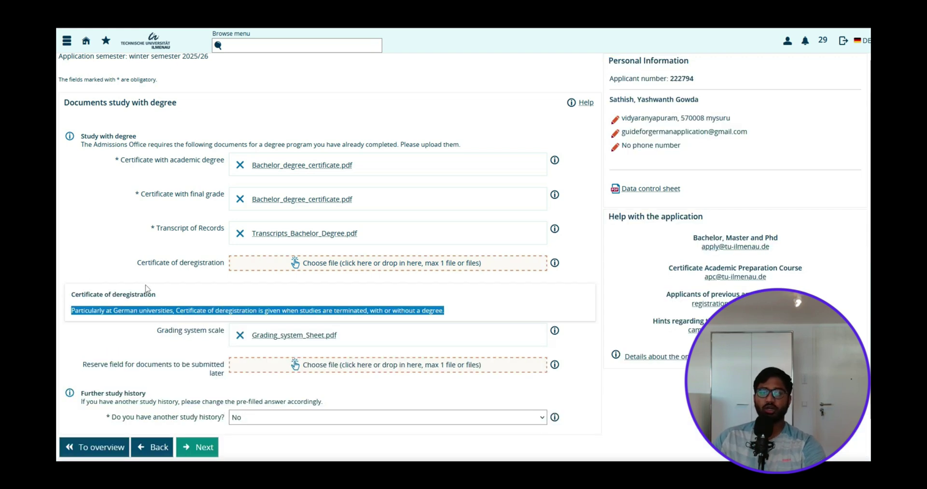
{"action": "double_click", "coordinate": [126, 310]}
{"action": "left_click", "coordinate": [145, 310]}
{"action": "double_click", "coordinate": [155, 310]}
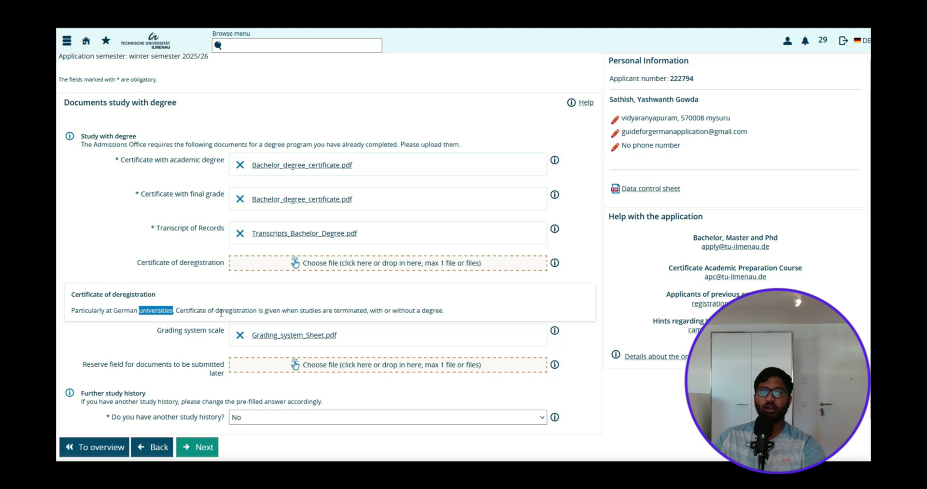
{"action": "double_click", "coordinate": [221, 311]}
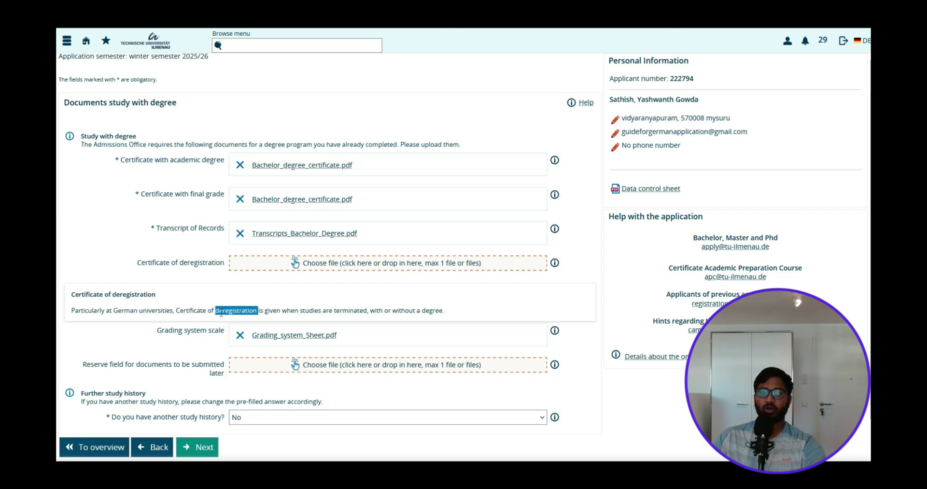
{"action": "left_click", "coordinate": [554, 262]}
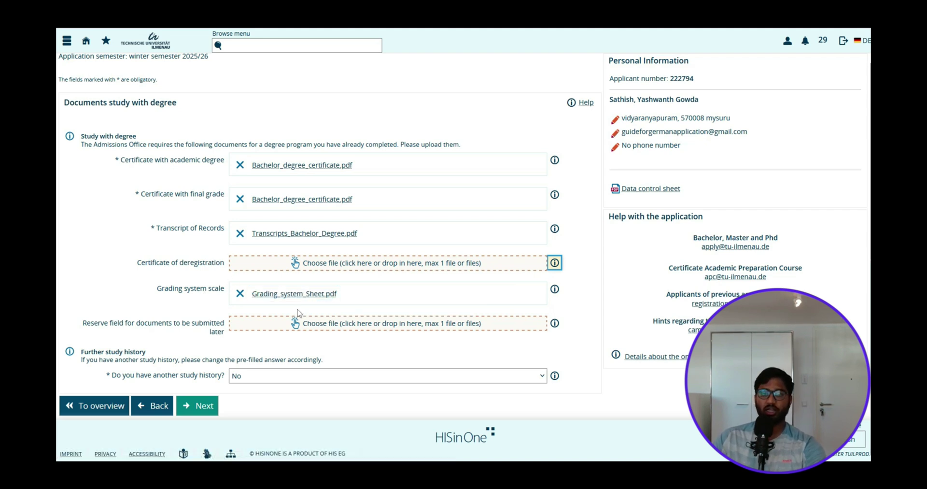
{"action": "left_click", "coordinate": [309, 295]}
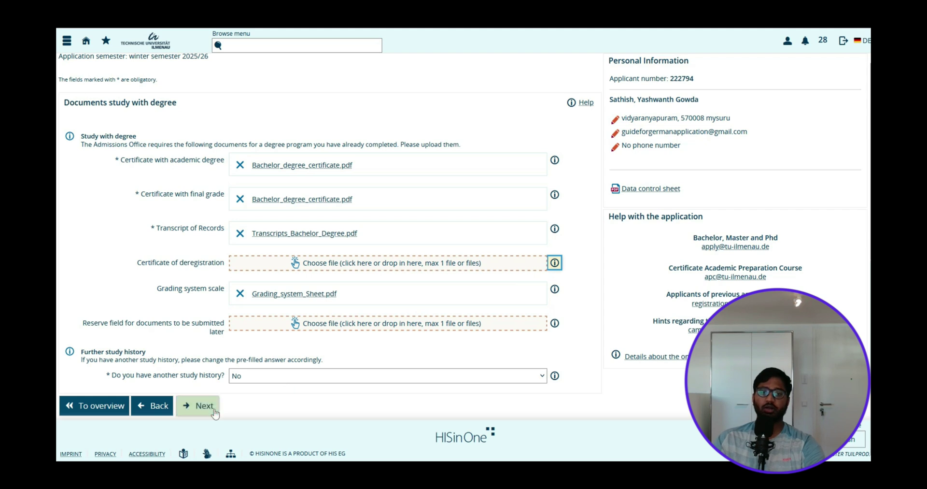
{"action": "left_click", "coordinate": [145, 403]}
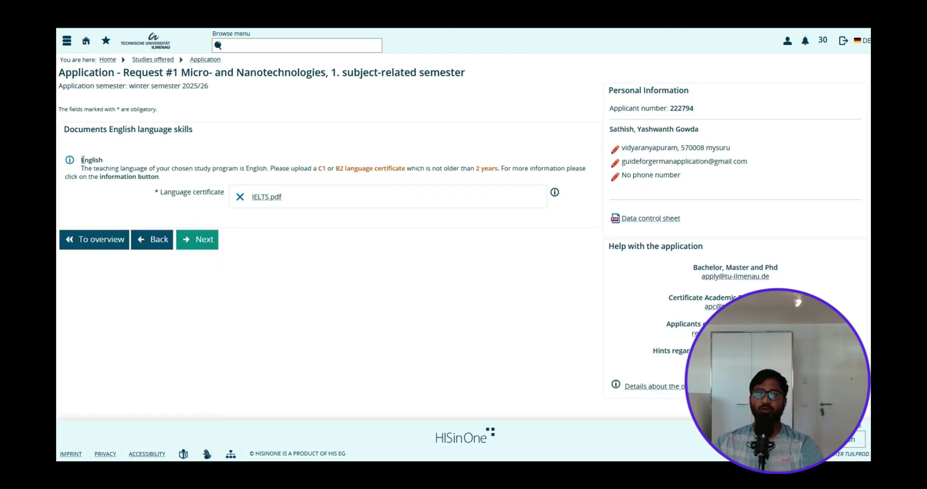
- Read the C1 or B2 language certificate requirement, keep IELTS.pdf as the certificate and continue to the revaluation fee page
{"action": "left_click_drag", "start_coordinate": [82, 160], "coordinate": [351, 172]}
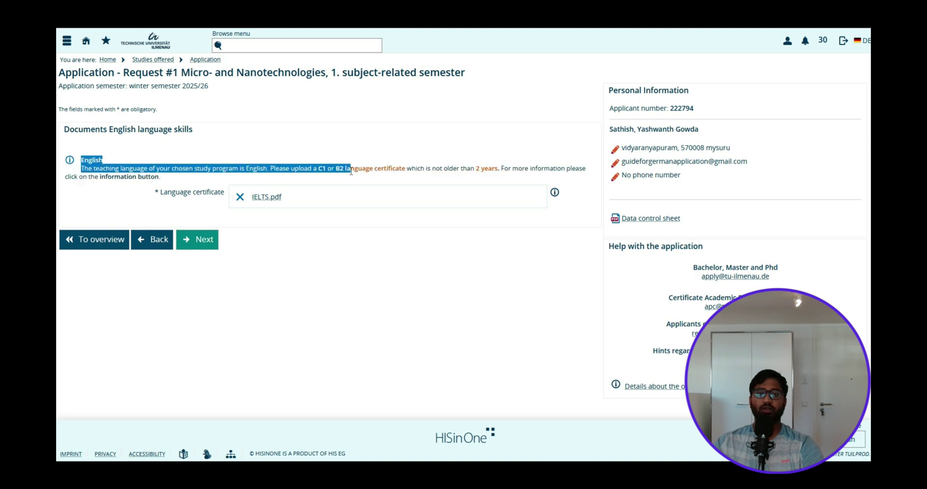
{"action": "left_click", "coordinate": [337, 179]}
{"action": "double_click", "coordinate": [319, 169]}
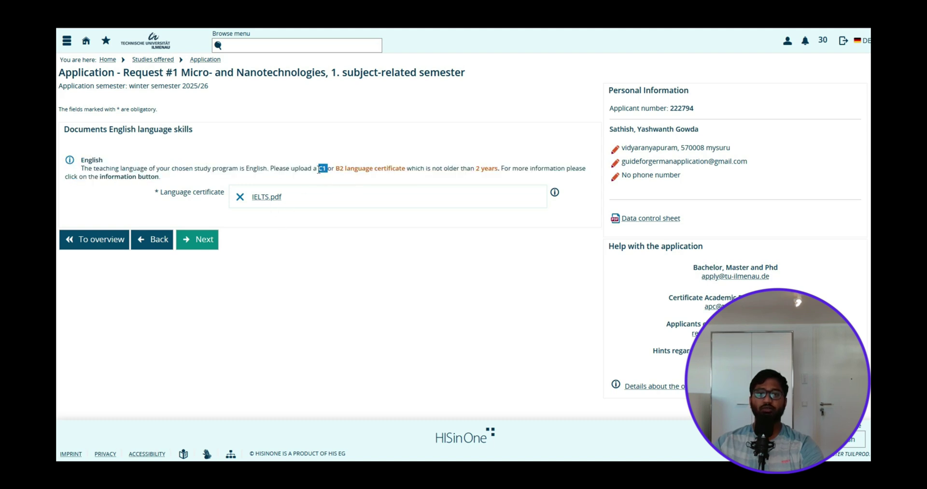
{"action": "double_click", "coordinate": [343, 168]}
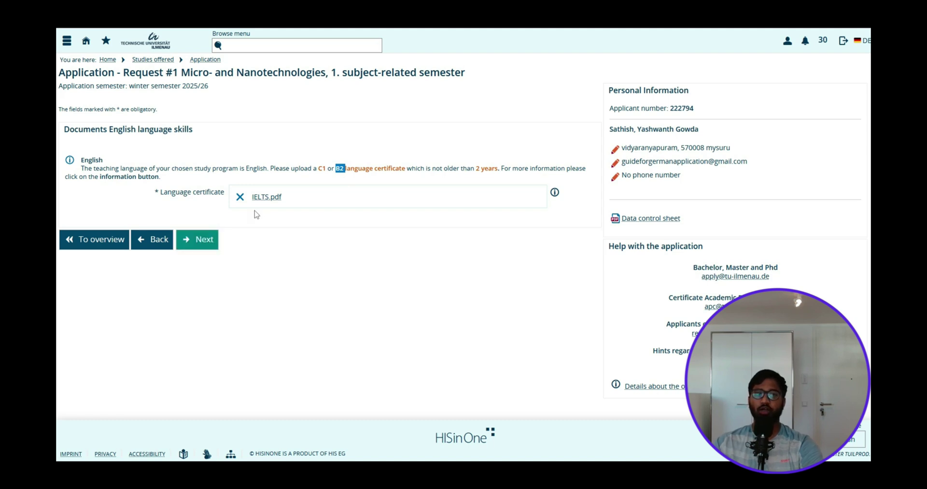
{"action": "left_click", "coordinate": [204, 244]}
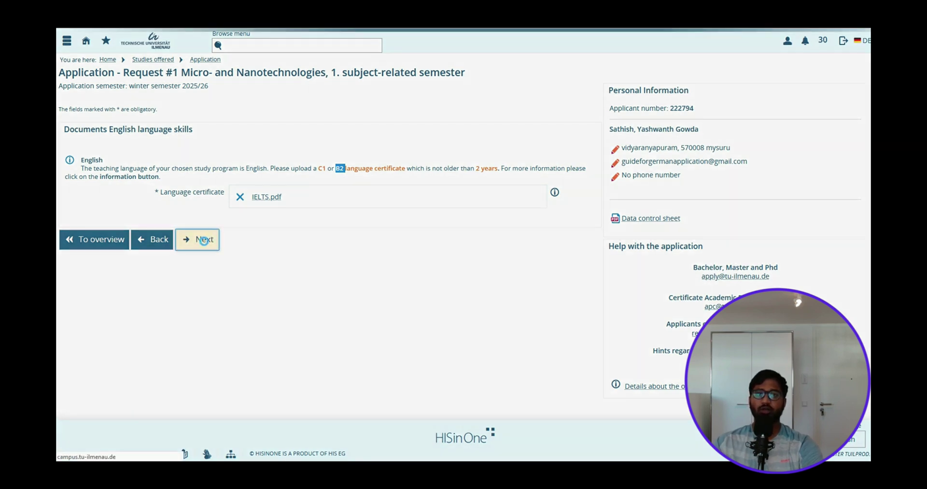
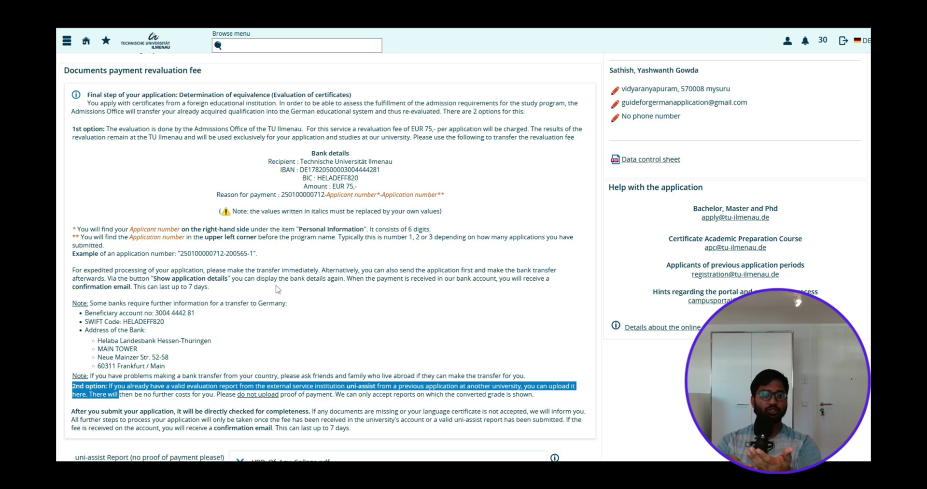
- Read the second revaluation option about uploading an existing uni-assist evaluation report
{"action": "scroll", "coordinate": [279, 289], "scroll_direction": "down", "scroll_amount": 2}
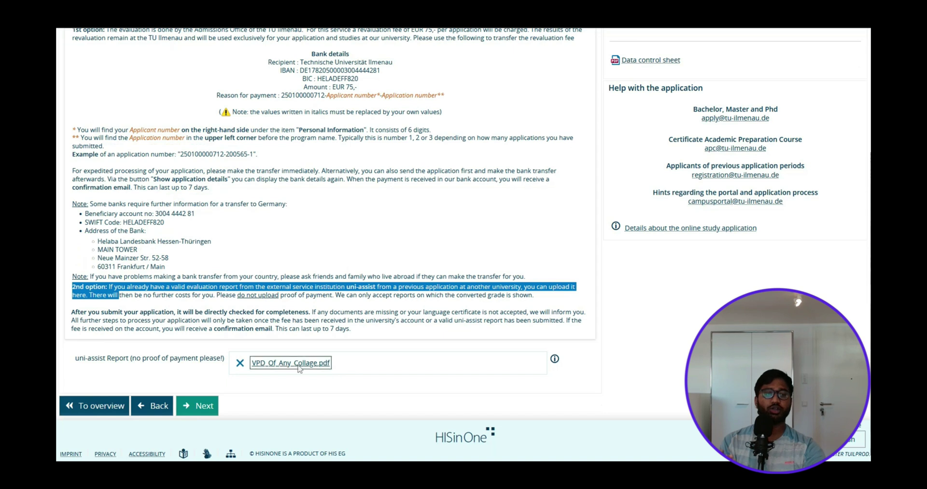
{"action": "left_click", "coordinate": [75, 282]}
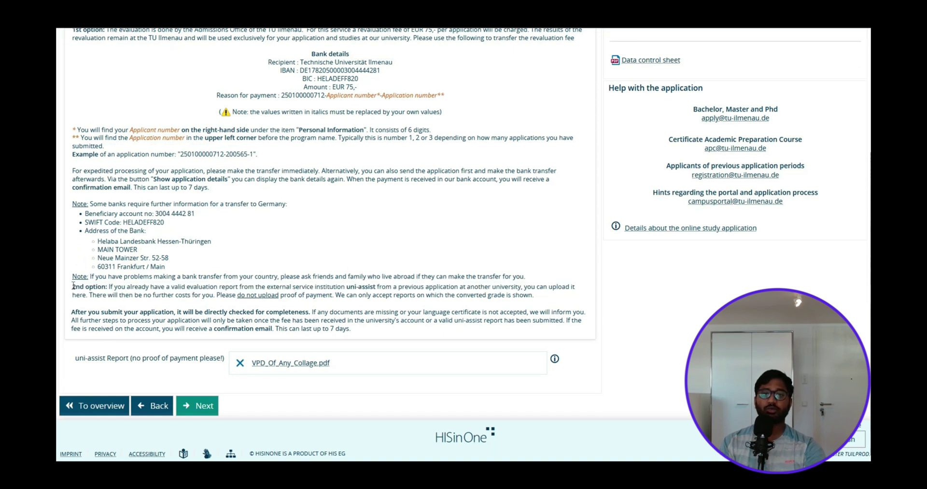
{"action": "left_click_drag", "start_coordinate": [73, 286], "coordinate": [544, 298]}
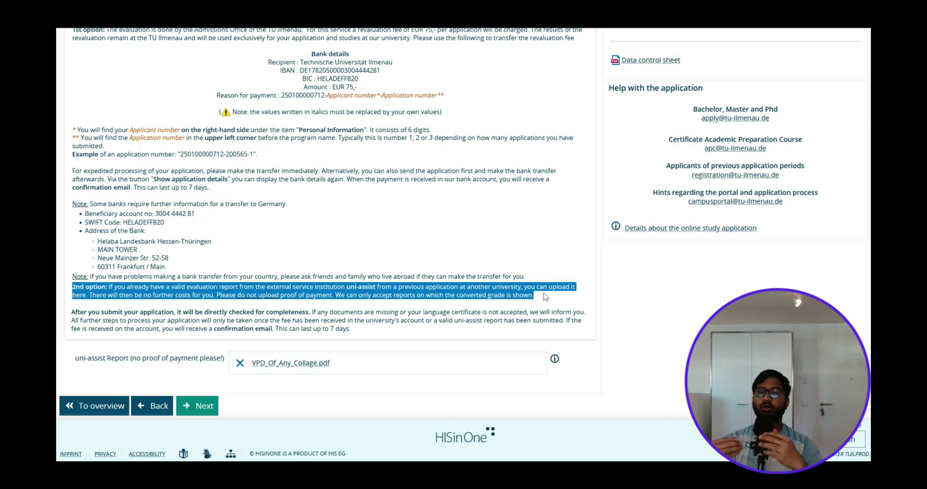
- Examine the first revaluation option: the fee conditions, the bank details and how the reason for payment is composed
{"action": "scroll", "coordinate": [467, 273], "scroll_direction": "up", "scroll_amount": 3}
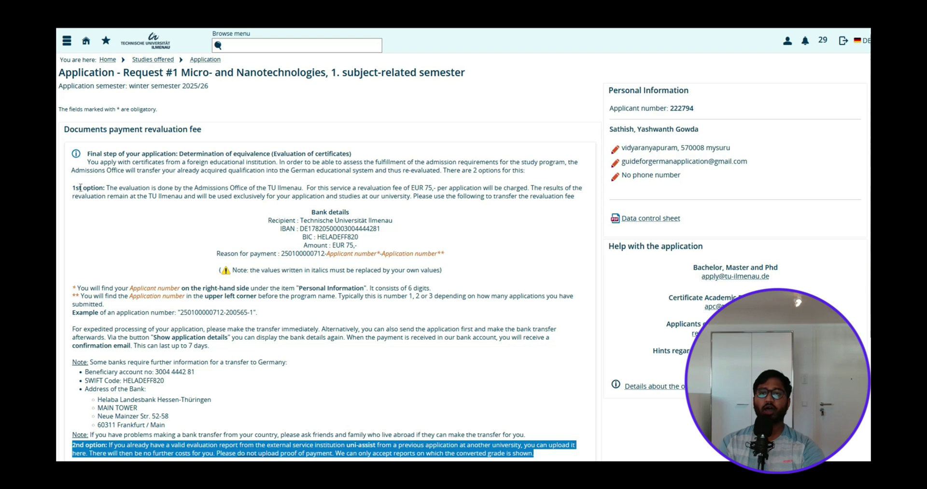
{"action": "left_click_drag", "start_coordinate": [75, 188], "coordinate": [434, 186]}
{"action": "left_click", "coordinate": [414, 227]}
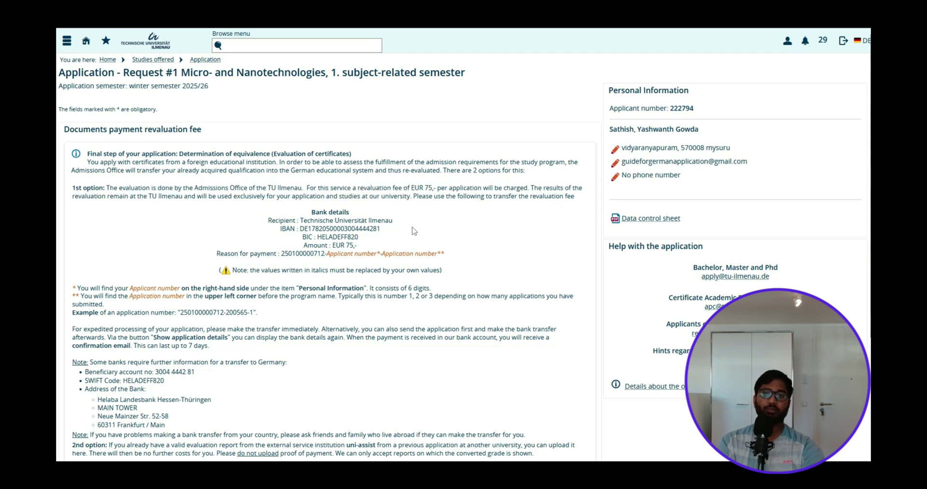
{"action": "scroll", "coordinate": [413, 224], "scroll_direction": "down", "scroll_amount": 1}
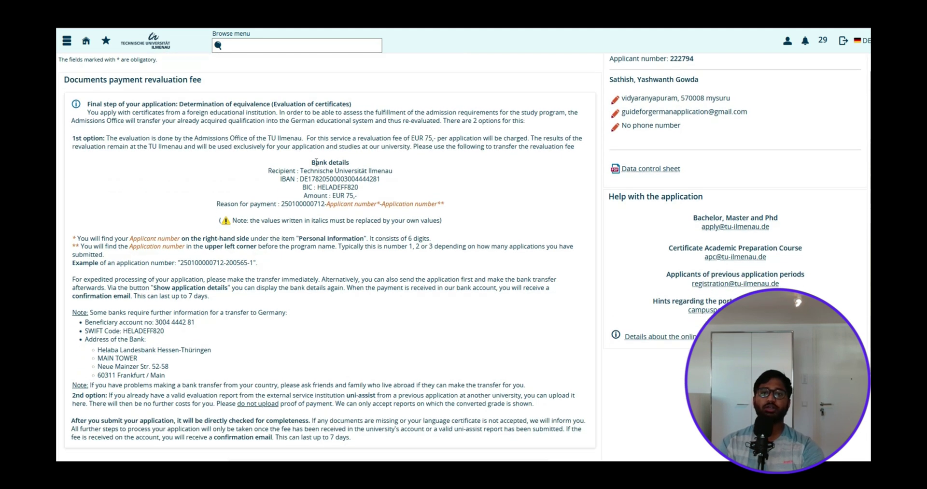
{"action": "left_click_drag", "start_coordinate": [316, 163], "coordinate": [446, 223]}
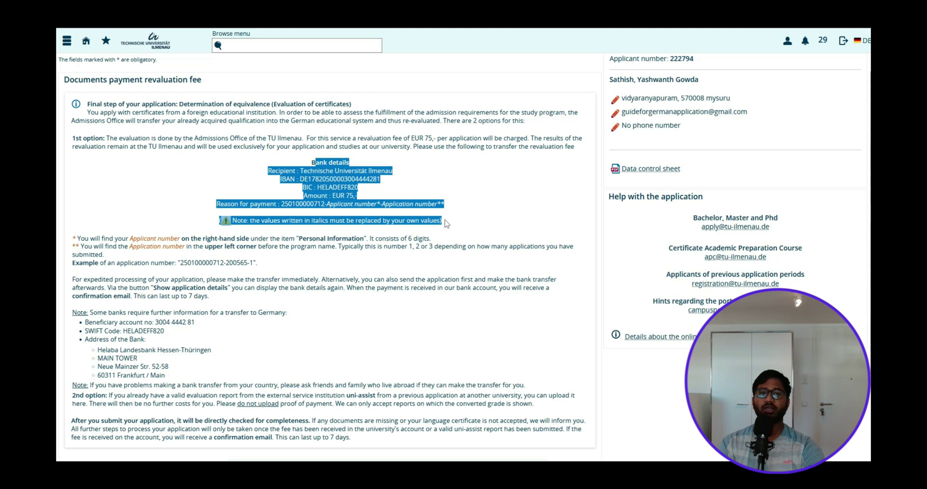
{"action": "left_click", "coordinate": [447, 223]}
{"action": "double_click", "coordinate": [292, 205]}
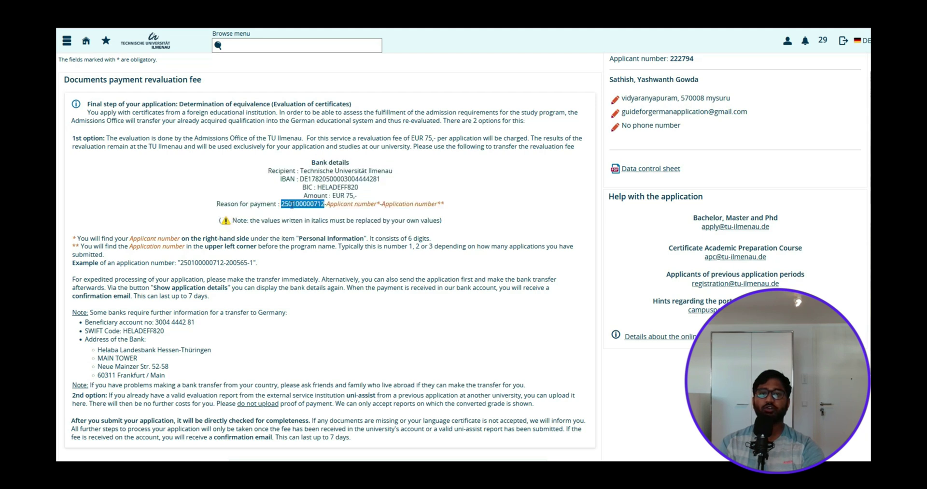
{"action": "double_click", "coordinate": [350, 204]}
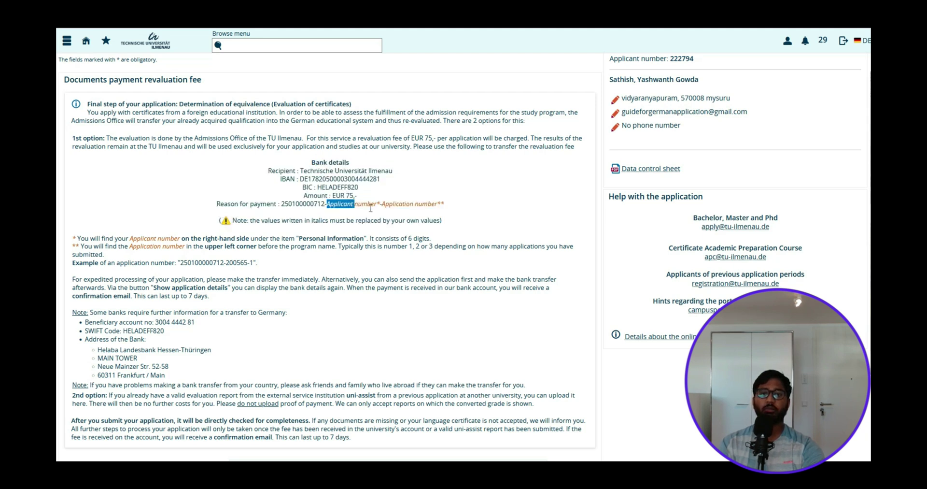
{"action": "double_click", "coordinate": [371, 205]}
{"action": "left_click_drag", "start_coordinate": [711, 60], "coordinate": [609, 60]}
{"action": "left_click_drag", "start_coordinate": [454, 205], "coordinate": [304, 195]}
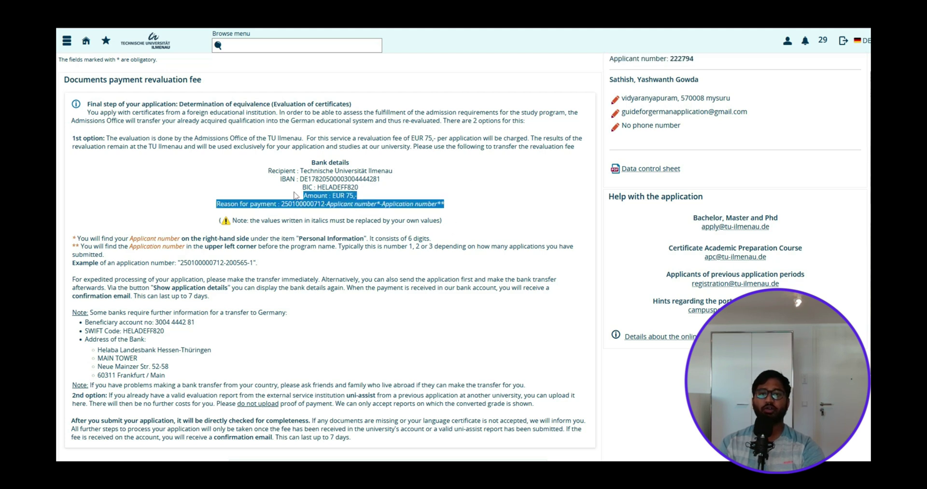
{"action": "left_click_drag", "start_coordinate": [268, 170], "coordinate": [381, 183]}
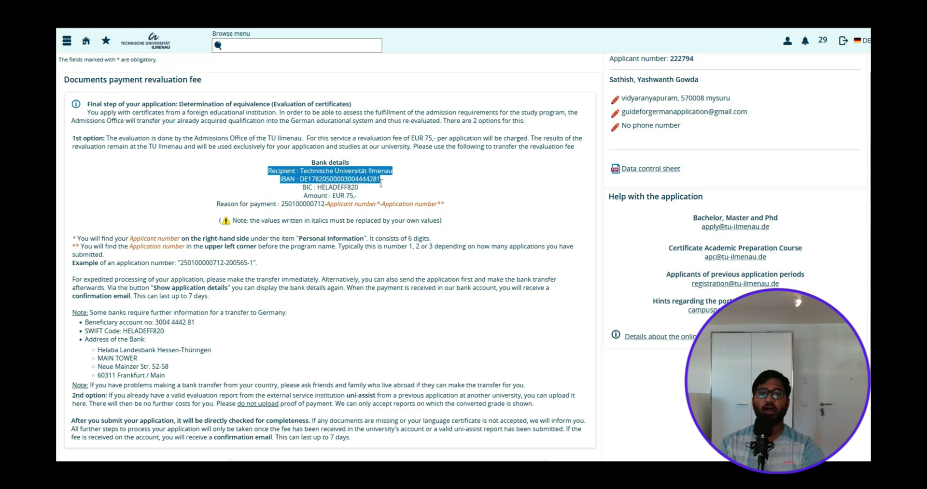
- Read the additional bank information for transfers to Germany, keep VPD_Of_Any_Collage.pdf as the uni-assist report and continue to the processing status page
{"action": "scroll", "coordinate": [259, 254], "scroll_direction": "down", "scroll_amount": 2}
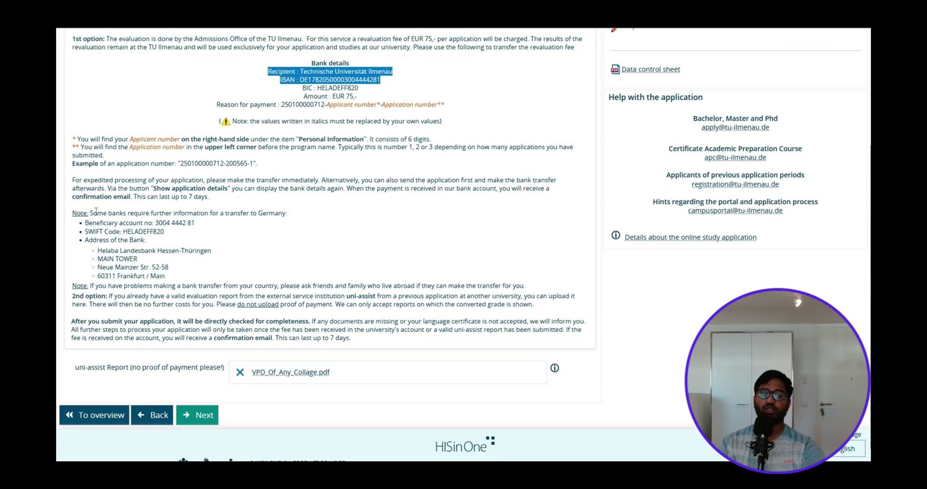
{"action": "left_click_drag", "start_coordinate": [93, 213], "coordinate": [259, 281]}
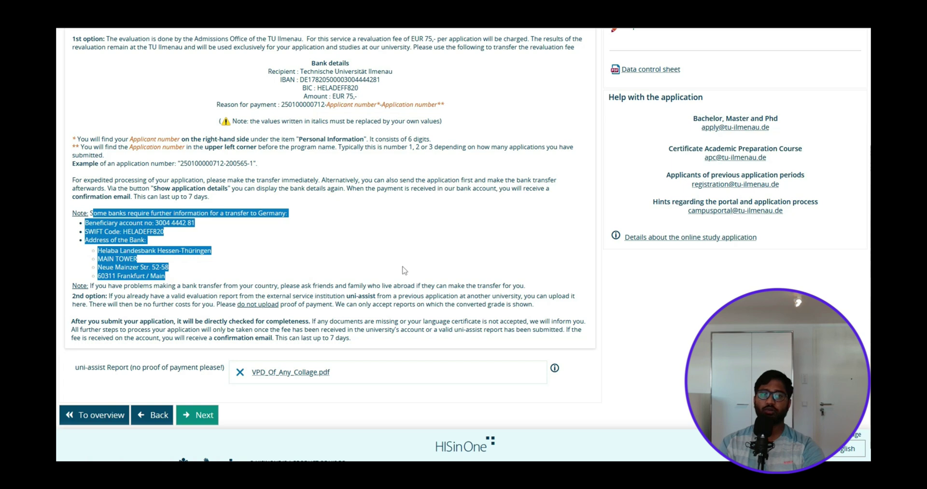
{"action": "left_click", "coordinate": [425, 269]}
{"action": "scroll", "coordinate": [425, 269], "scroll_direction": "up", "scroll_amount": 2}
{"action": "scroll", "coordinate": [425, 269], "scroll_direction": "down", "scroll_amount": 2}
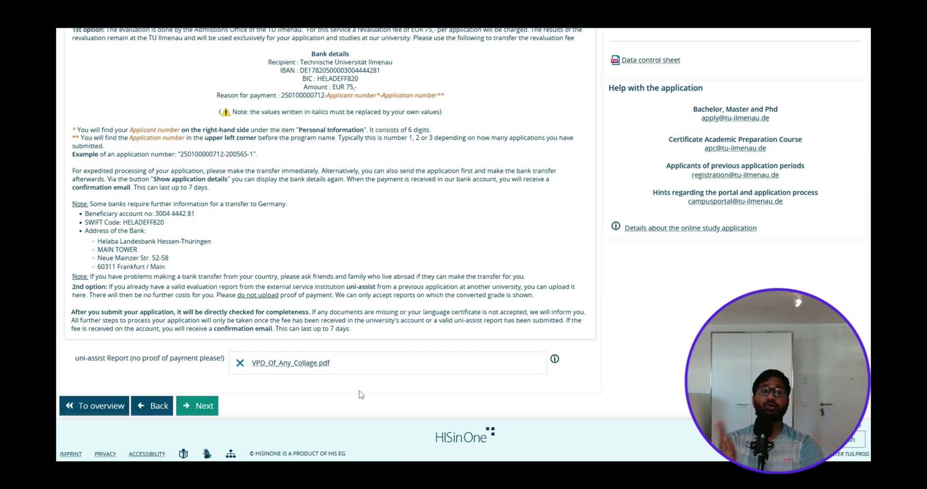
{"action": "scroll", "coordinate": [269, 248], "scroll_direction": "up", "scroll_amount": 3}
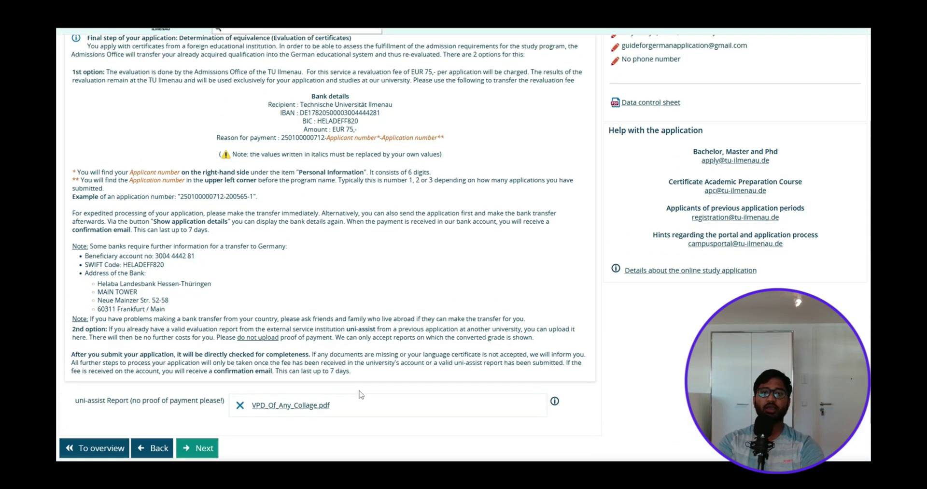
{"action": "left_click_drag", "start_coordinate": [271, 185], "coordinate": [315, 189]}
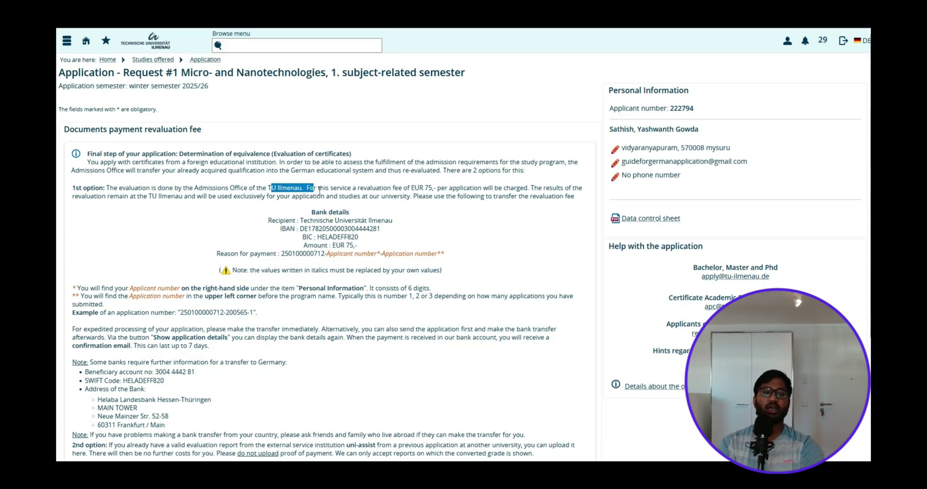
{"action": "scroll", "coordinate": [344, 289], "scroll_direction": "down", "scroll_amount": 3}
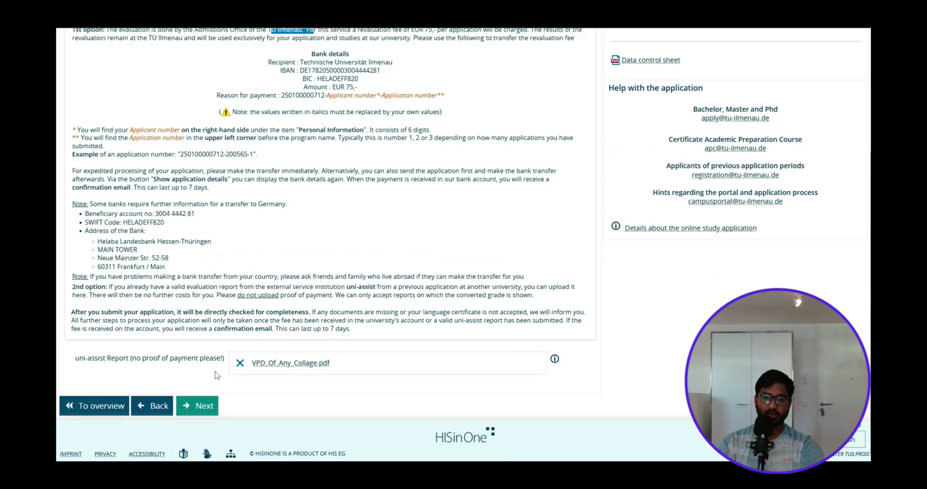
{"action": "left_click", "coordinate": [198, 405]}
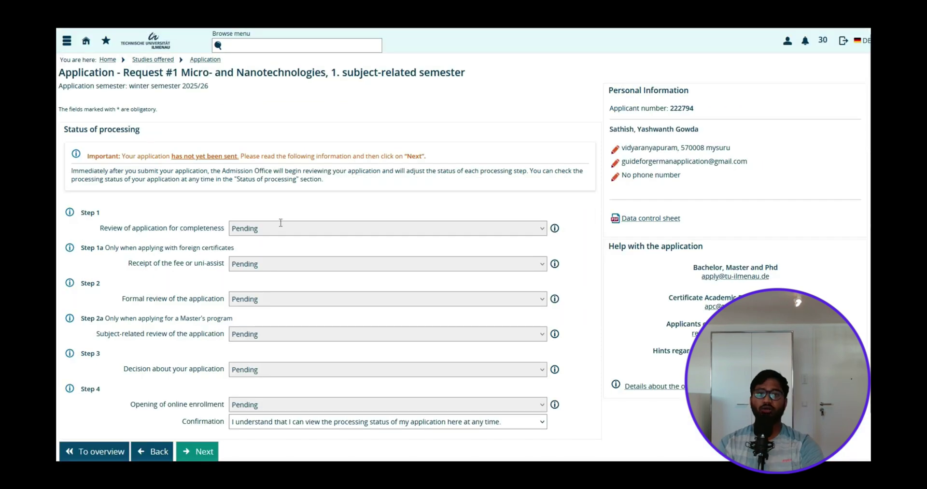
- Read the notice about submission and review of the application, keep the confirmation as selected and continue to the application summary
{"action": "left_click_drag", "start_coordinate": [148, 130], "coordinate": [440, 110]}
{"action": "scroll", "coordinate": [164, 247], "scroll_direction": "down", "scroll_amount": 1}
{"action": "left_click_drag", "start_coordinate": [122, 125], "coordinate": [346, 124]}
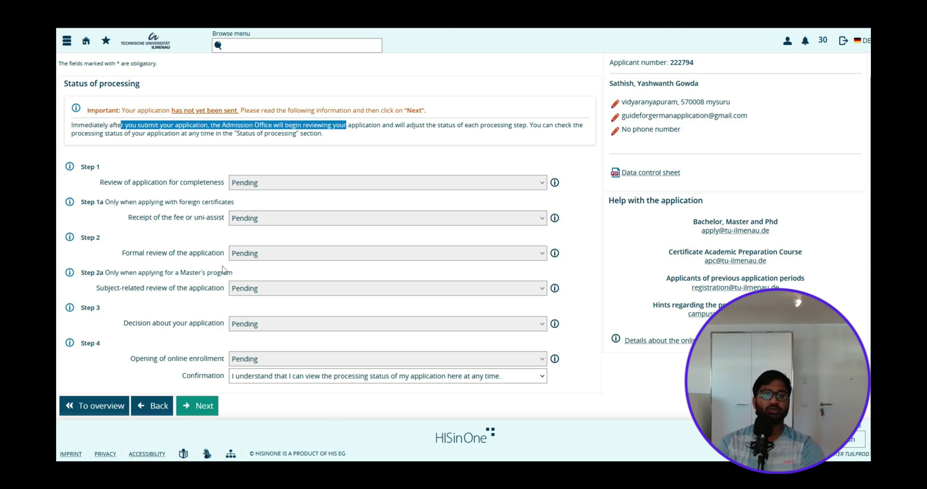
{"action": "left_click", "coordinate": [199, 408]}
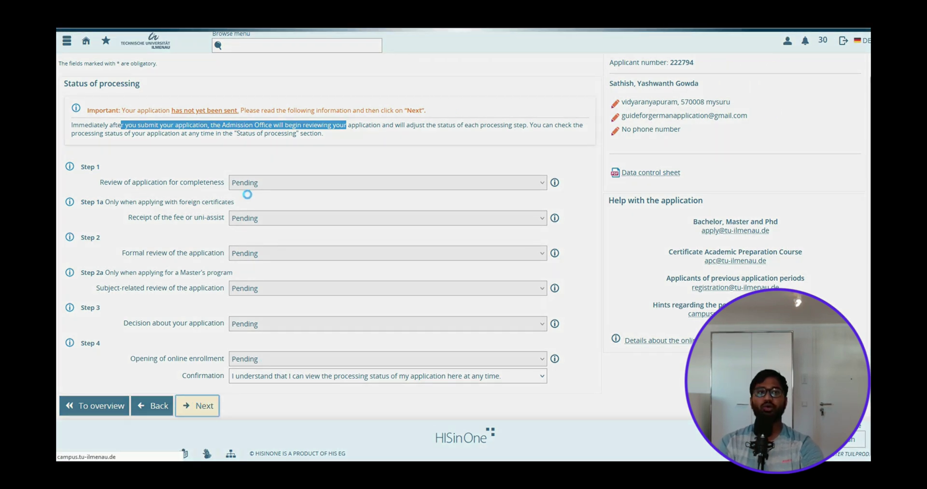
- Review the application summary's entrance qualification, semesters at German universities, admission letter answer and the A-level and personal documents
{"action": "scroll", "coordinate": [297, 222], "scroll_direction": "down", "scroll_amount": 5}
{"action": "scroll", "coordinate": [298, 226], "scroll_direction": "down", "scroll_amount": 2}
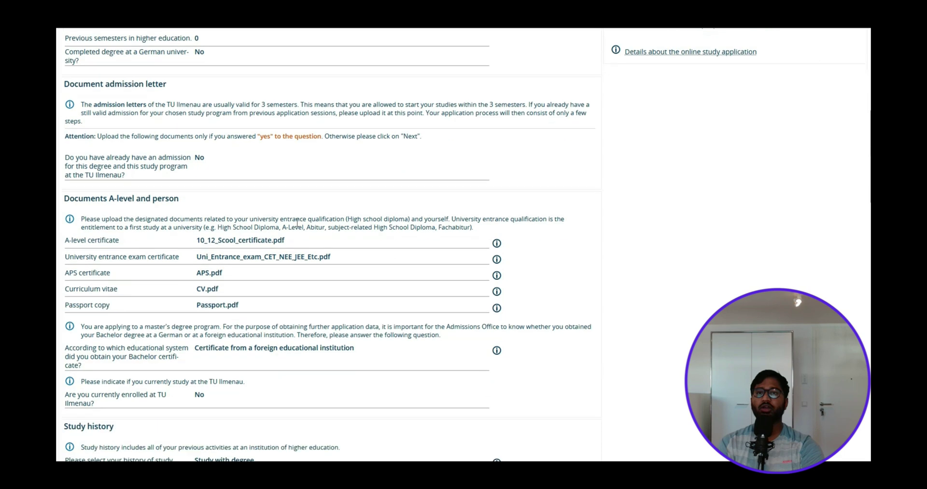
{"action": "scroll", "coordinate": [205, 138], "scroll_direction": "up", "scroll_amount": 3}
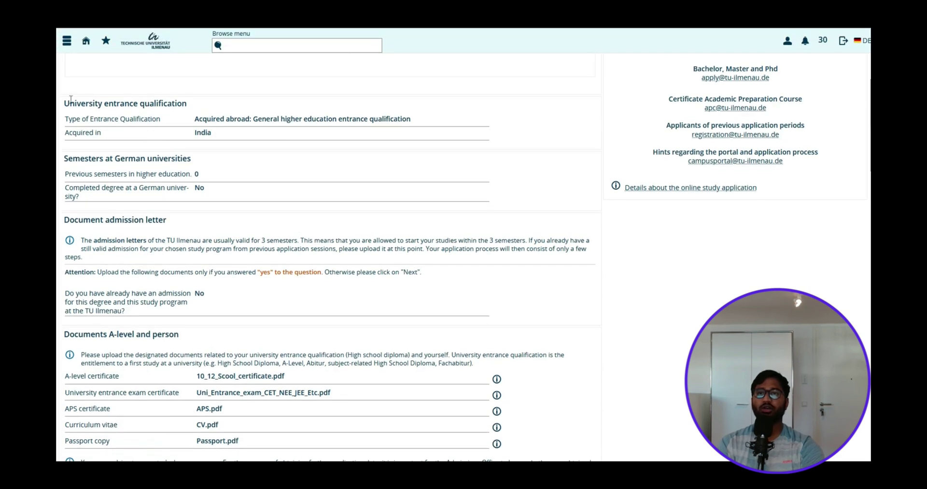
{"action": "left_click_drag", "start_coordinate": [68, 101], "coordinate": [182, 213]}
{"action": "scroll", "coordinate": [183, 214], "scroll_direction": "down", "scroll_amount": 3}
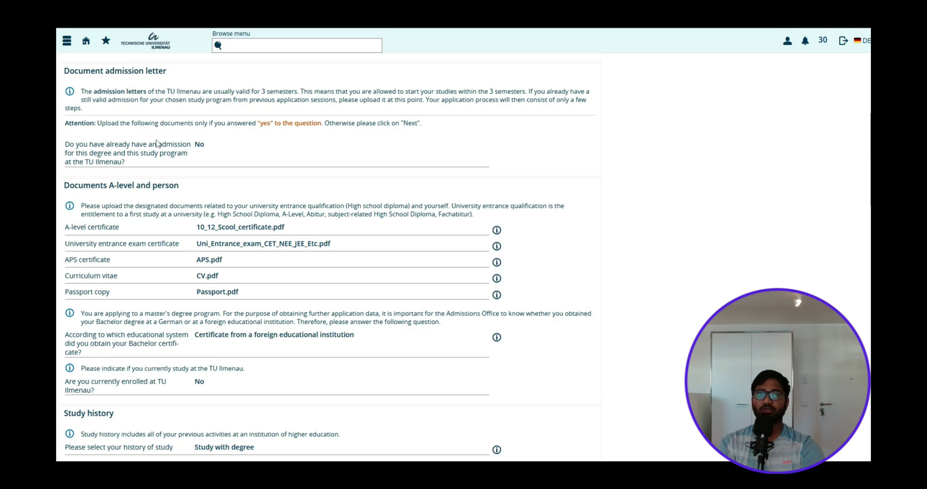
{"action": "double_click", "coordinate": [199, 144]}
{"action": "scroll", "coordinate": [184, 155], "scroll_direction": "down", "scroll_amount": 1}
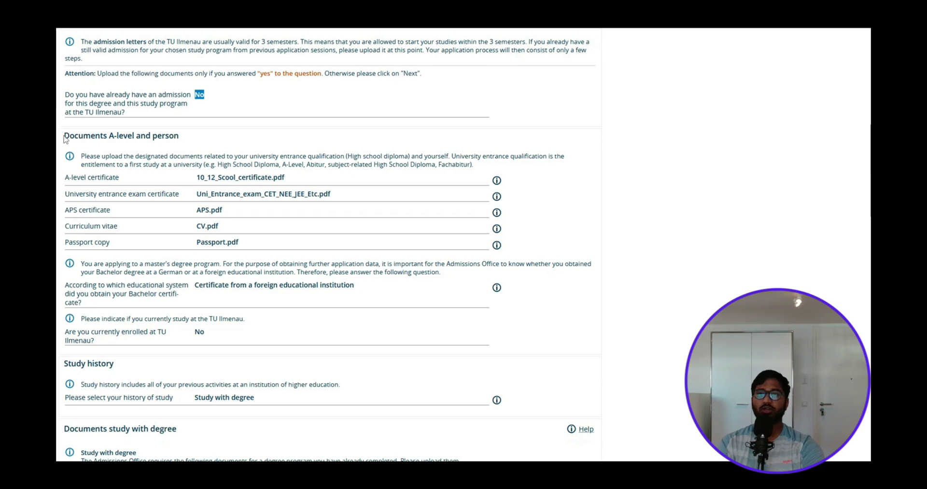
{"action": "left_click_drag", "start_coordinate": [65, 139], "coordinate": [246, 145]}
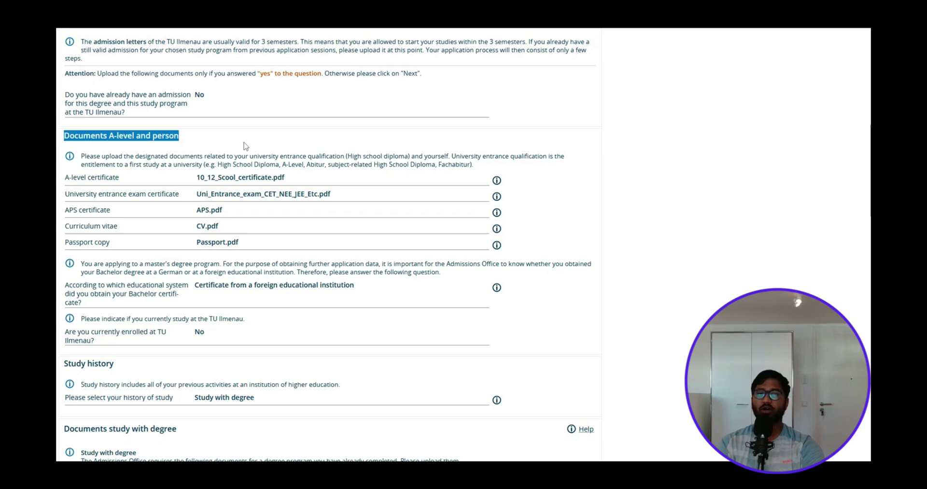
- Check the summary's study history, degree documents, English language certificate, revaluation fee details and uploaded uni-assist report
{"action": "scroll", "coordinate": [246, 146], "scroll_direction": "down", "scroll_amount": 4}
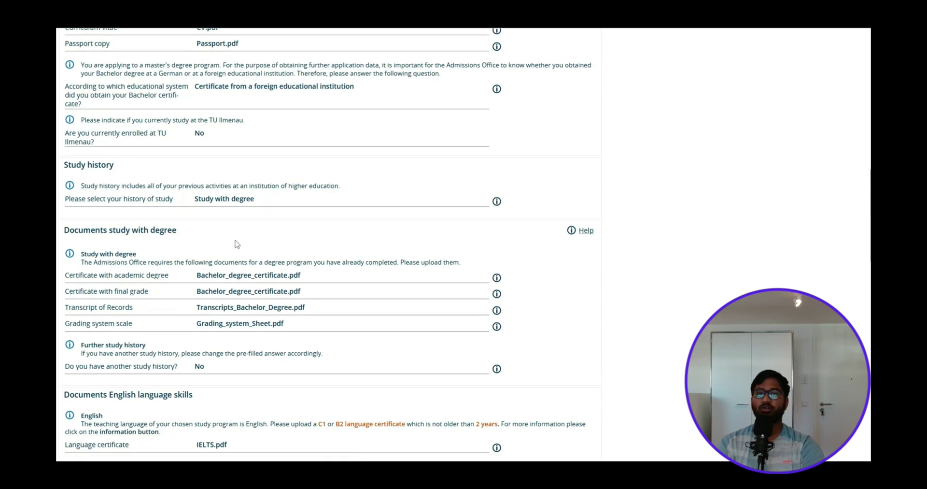
{"action": "scroll", "coordinate": [203, 177], "scroll_direction": "down", "scroll_amount": 4}
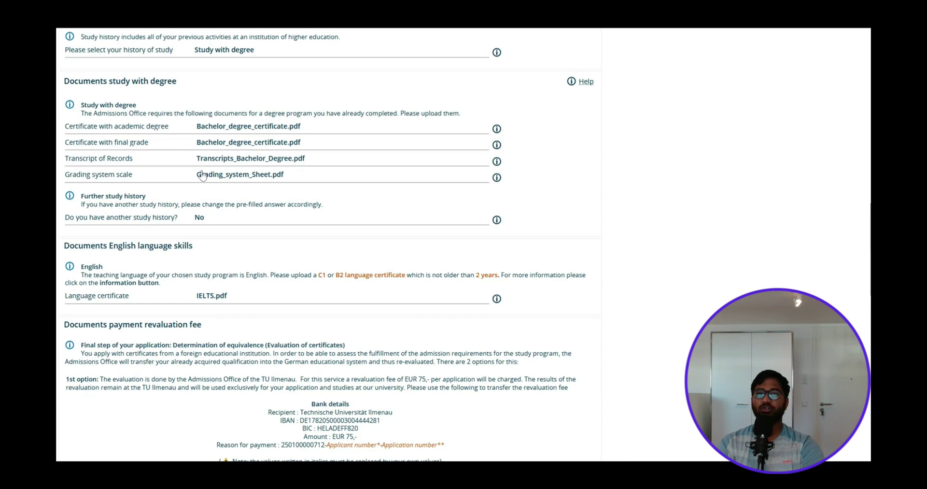
{"action": "double_click", "coordinate": [221, 49]}
{"action": "scroll", "coordinate": [230, 72], "scroll_direction": "down", "scroll_amount": 4}
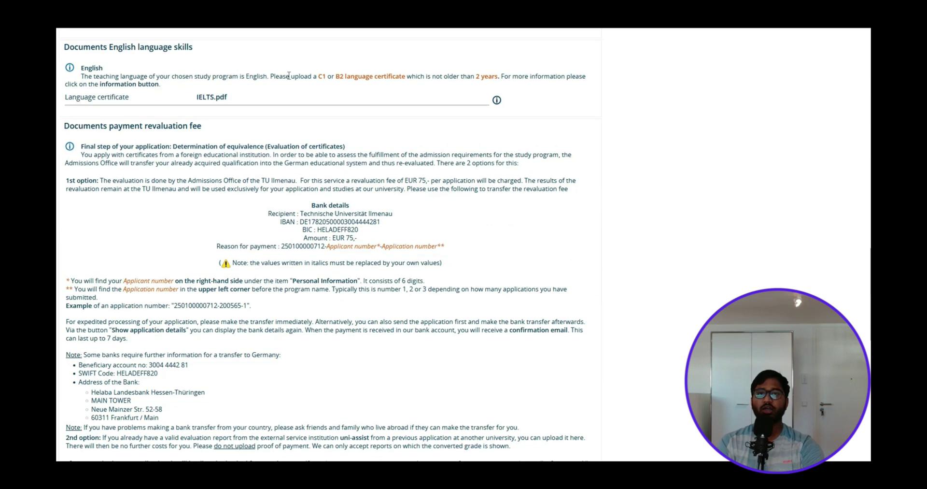
{"action": "scroll", "coordinate": [209, 99], "scroll_direction": "down", "scroll_amount": 3}
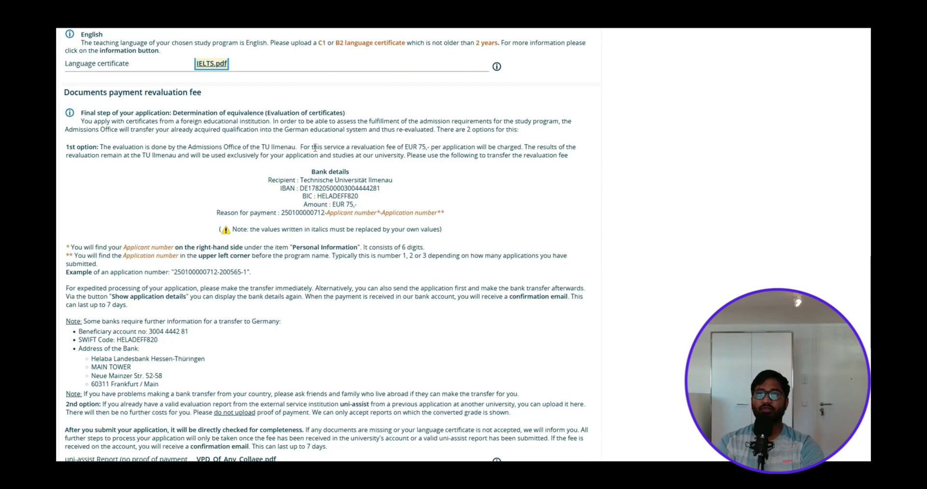
{"action": "scroll", "coordinate": [248, 147], "scroll_direction": "up", "scroll_amount": 2}
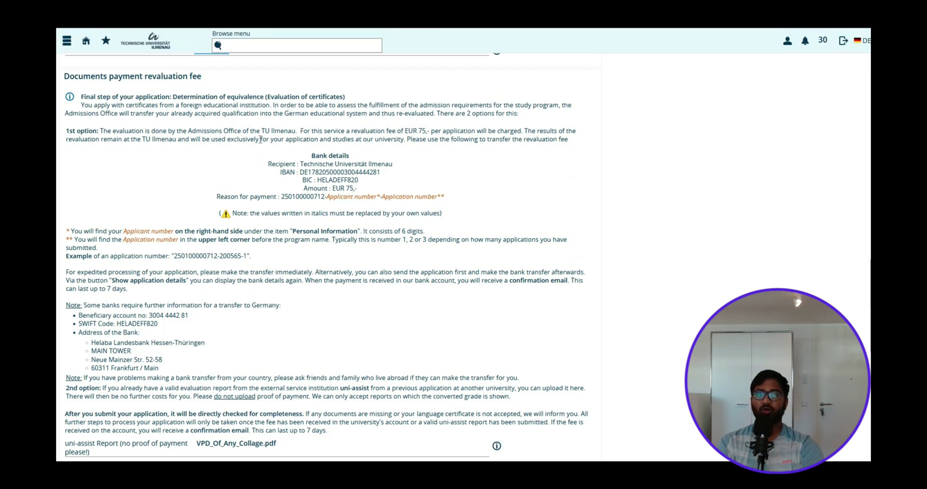
{"action": "left_click_drag", "start_coordinate": [255, 139], "coordinate": [374, 140]}
{"action": "left_click", "coordinate": [446, 170]}
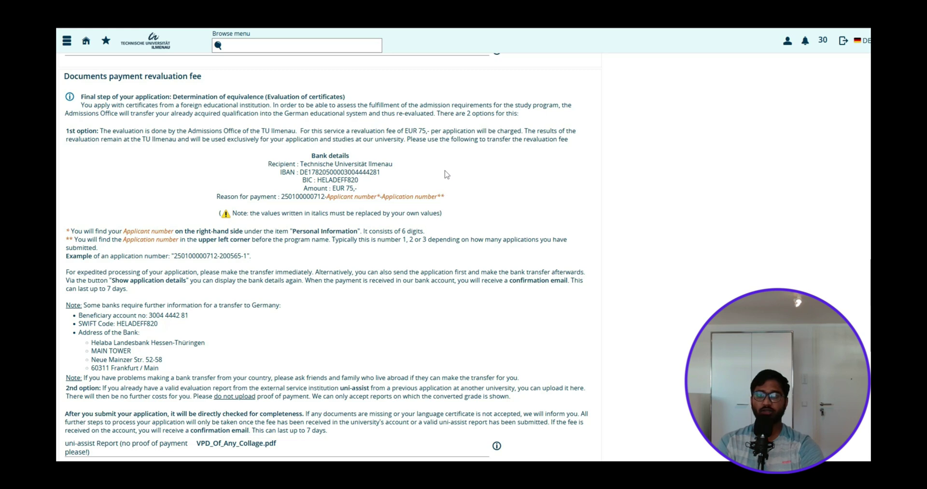
{"action": "scroll", "coordinate": [447, 174], "scroll_direction": "down", "scroll_amount": 5}
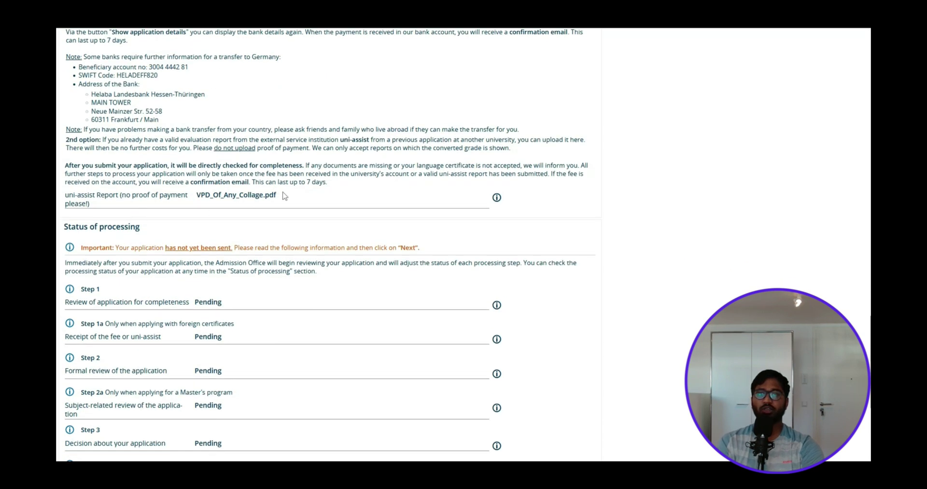
{"action": "scroll", "coordinate": [357, 190], "scroll_direction": "up", "scroll_amount": 3}
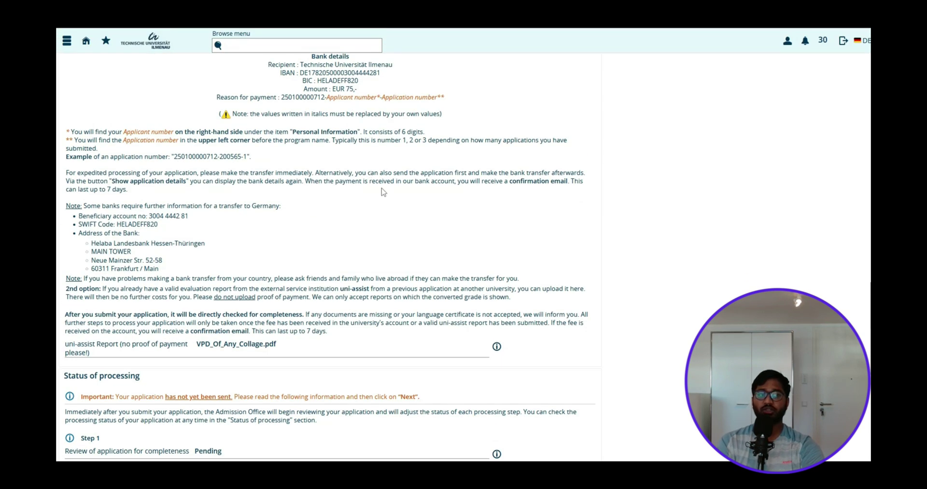
- Confirm at the end of the summary that the data entered is correct, and return to the application overview without submitting the request
{"action": "scroll", "coordinate": [383, 192], "scroll_direction": "down", "scroll_amount": 7}
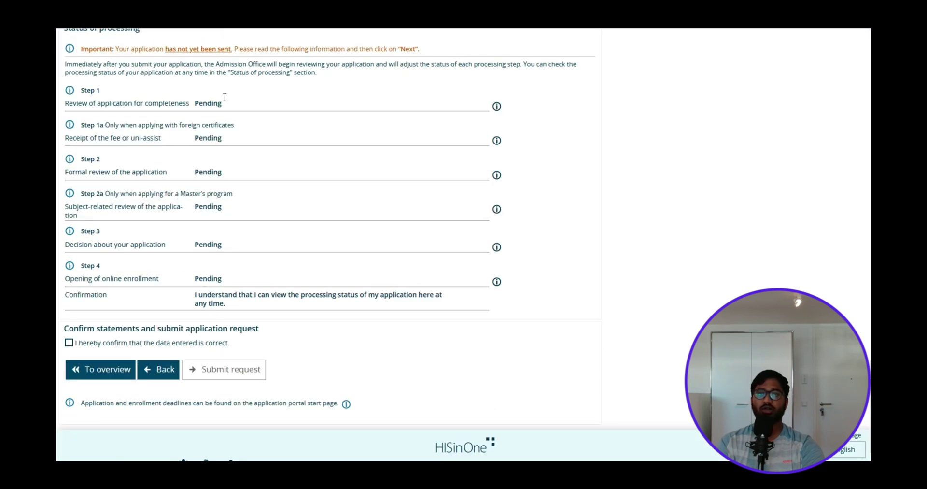
{"action": "left_click", "coordinate": [150, 348]}
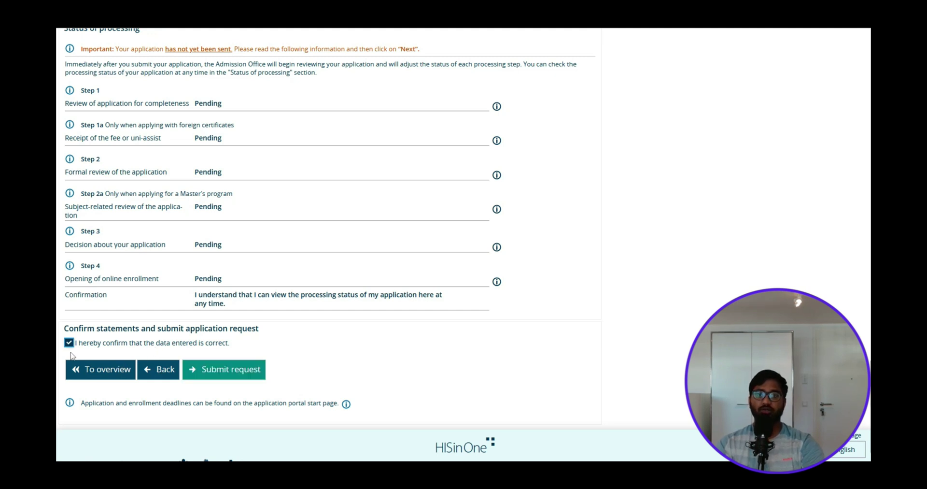
{"action": "left_click", "coordinate": [104, 369]}
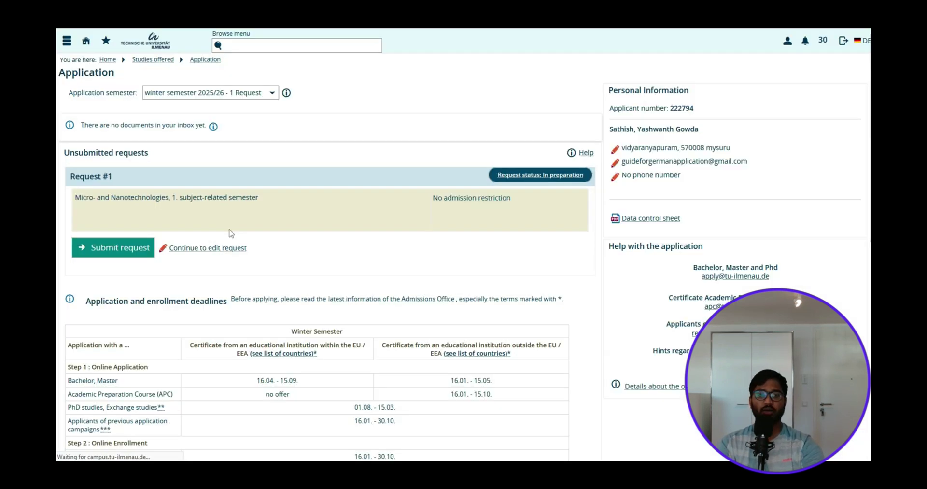